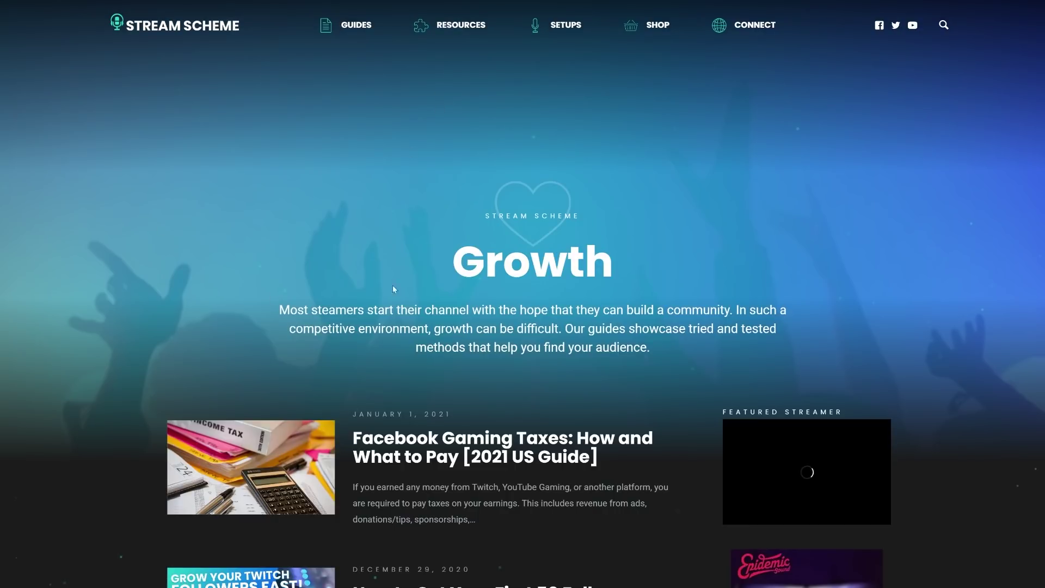
Scroll the Growth page down to the first-50-followers and royalty-free music guide cards
{"action": "scroll", "coordinate": [715, 251], "scroll_direction": "down", "scroll_amount": 8}
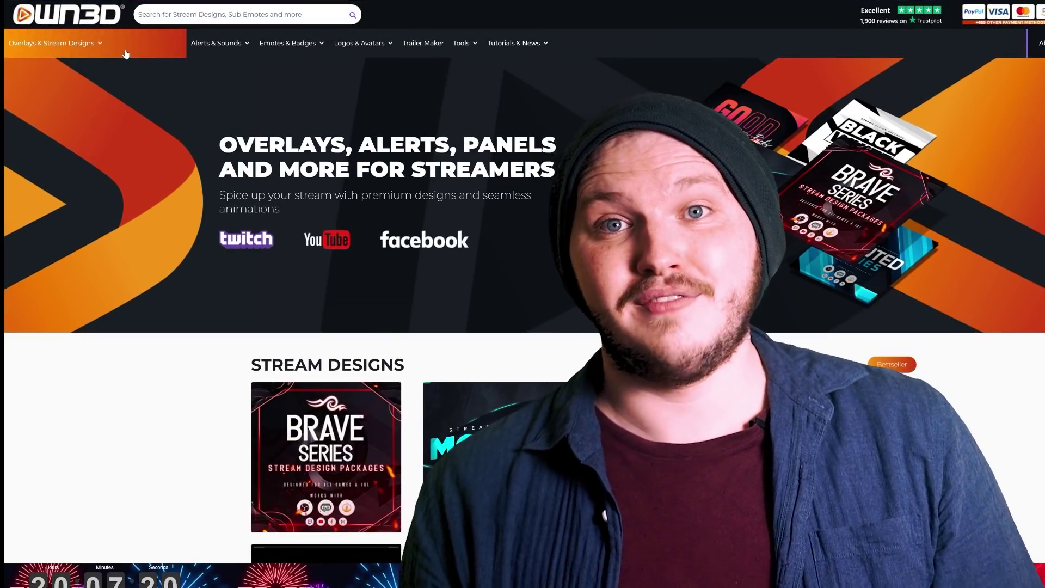
Open Own3D's Premium Twitch Overlays catalogue and reveal its Stinger Transitions category link
{"action": "mouse_move", "coordinate": [125, 53]}
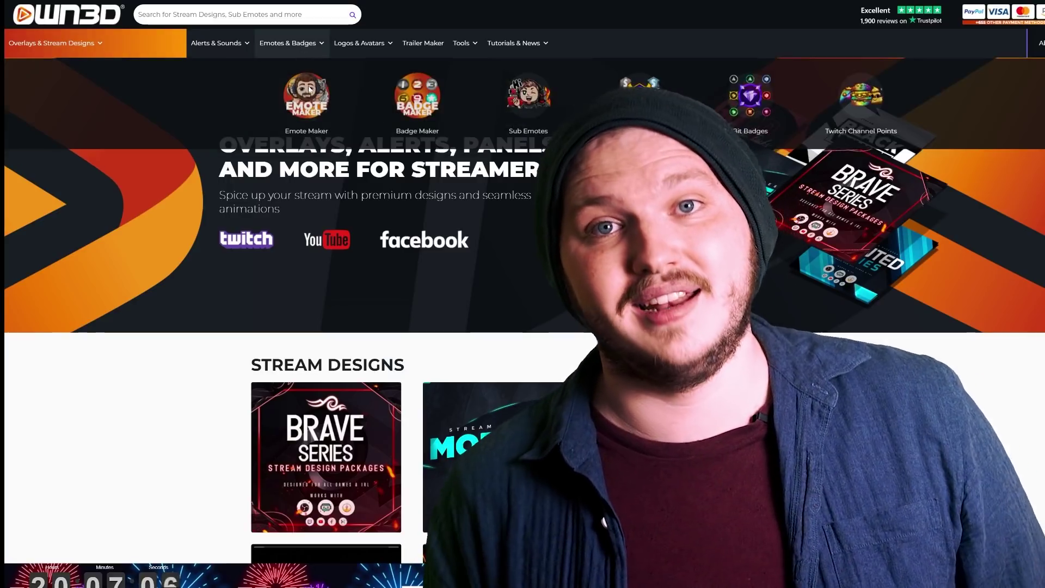
{"action": "left_click", "coordinate": [304, 42]}
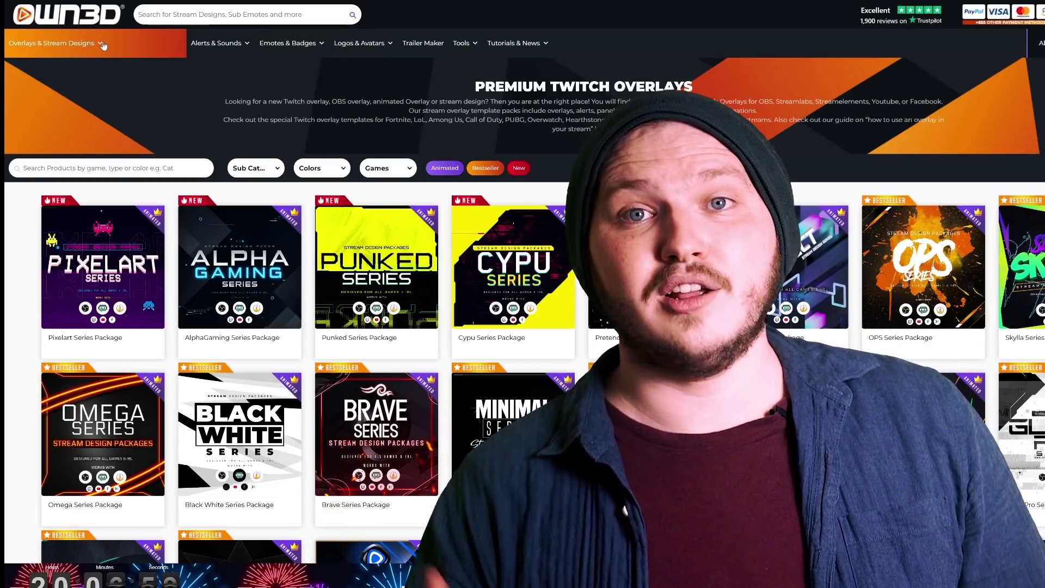
{"action": "mouse_move", "coordinate": [103, 46]}
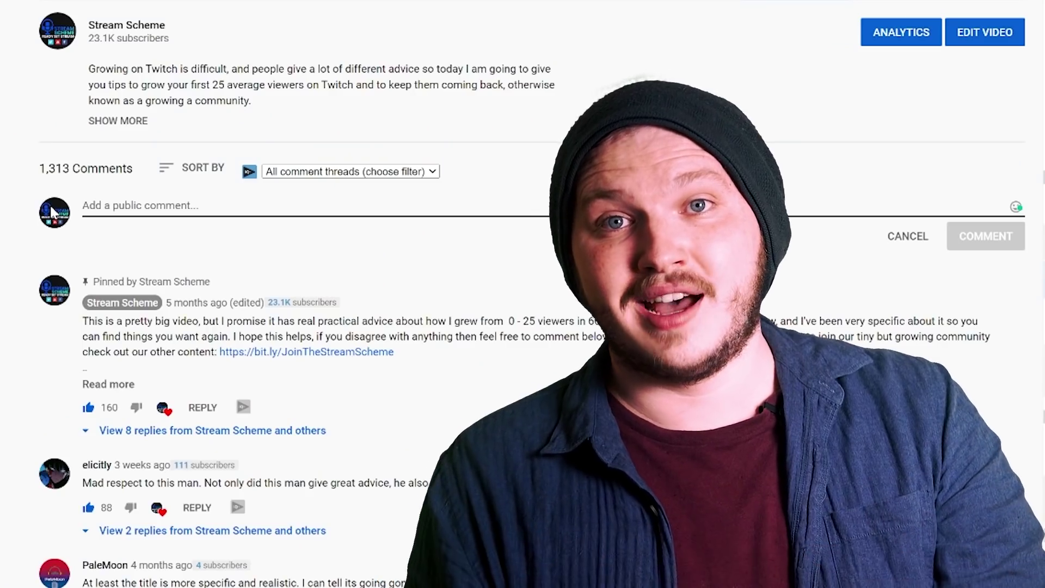
Type the comment '#own3d My Twitch name is' into the YouTube comment box
{"action": "type", "text": "#o"}
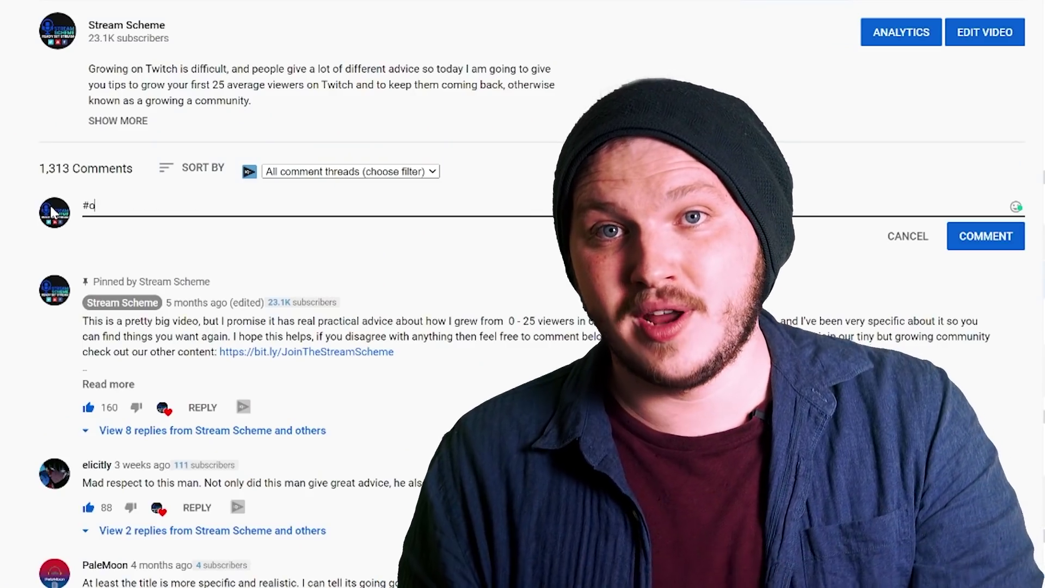
{"action": "type", "text": "wn3d My Twitch n"}
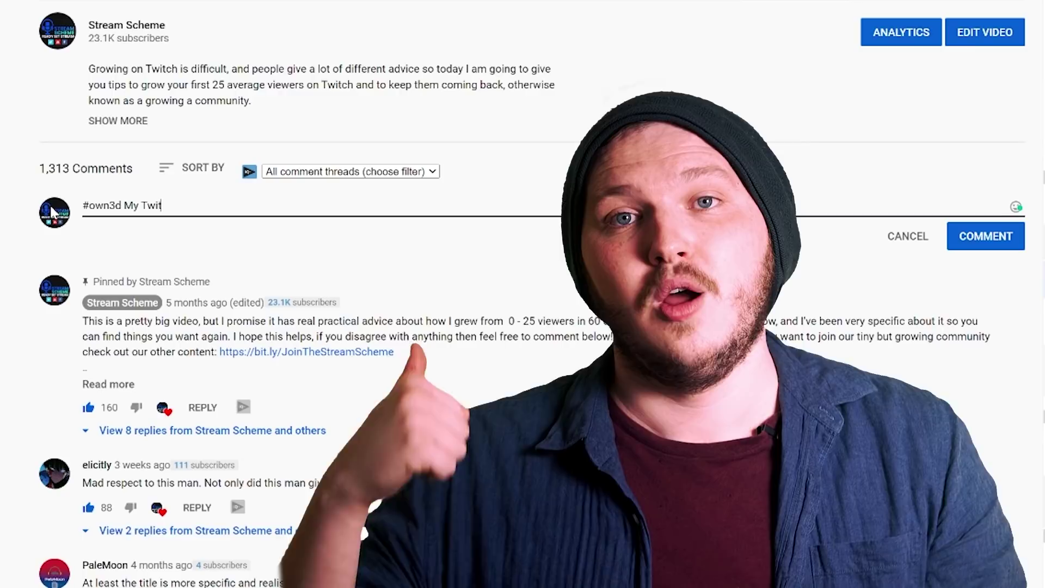
{"action": "type", "text": "ame is"}
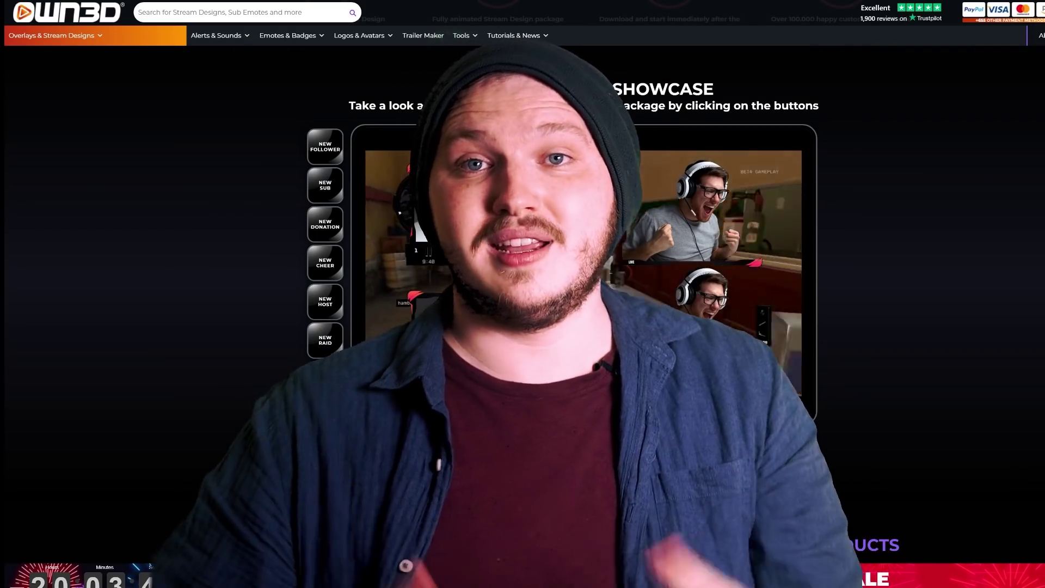
Scroll back up to the Good Vibes package's hero banner and promo video
{"action": "scroll", "coordinate": [523, 294], "scroll_direction": "up", "scroll_amount": 8}
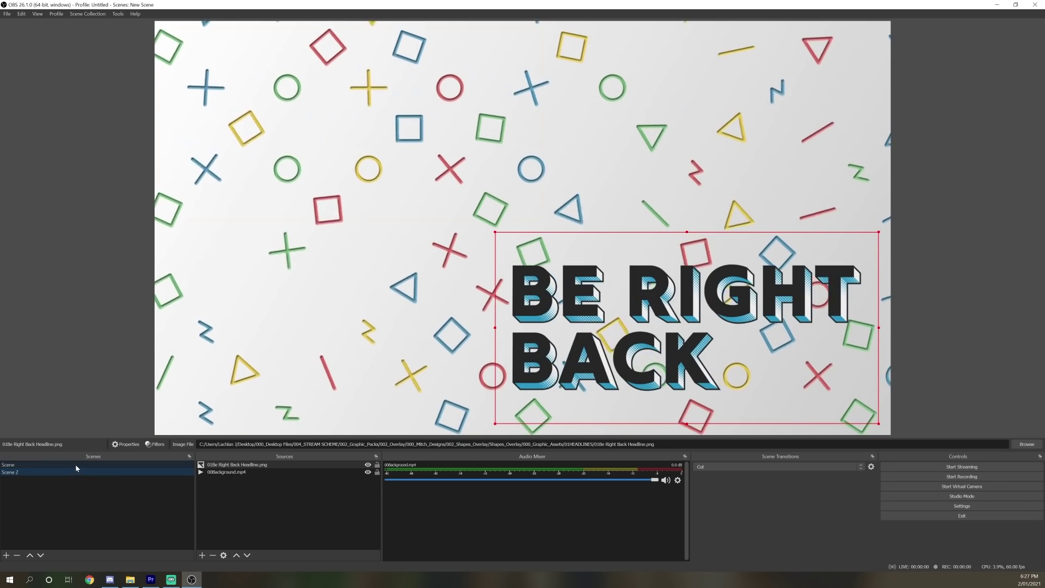
Select the scene named Scene and show the transition types list, including Stinger
{"action": "left_click", "coordinate": [93, 467]}
{"action": "left_click", "coordinate": [811, 466]}
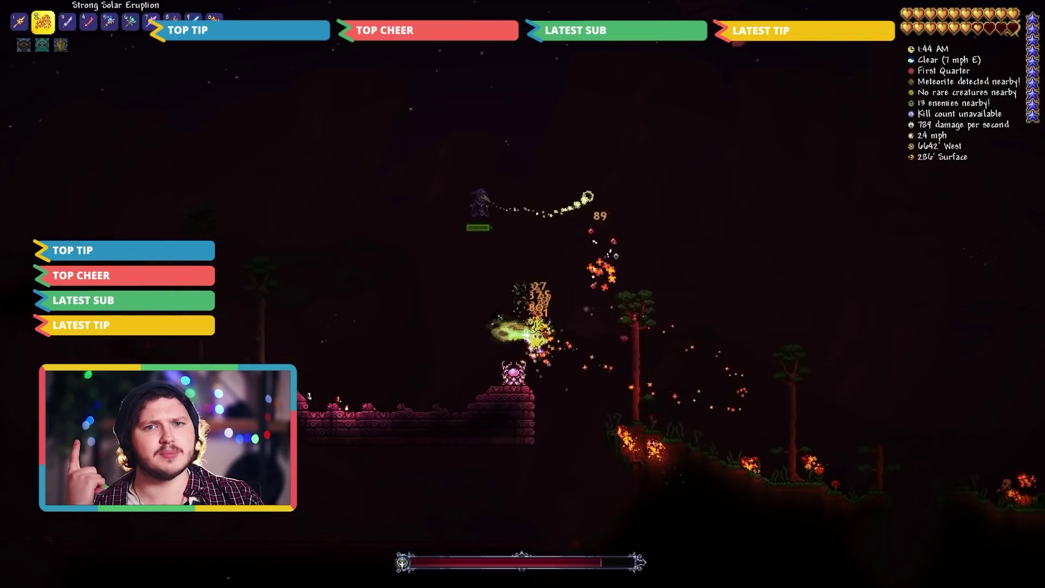
Switch weapons in the game with the 4 key
{"action": "key", "text": "4"}
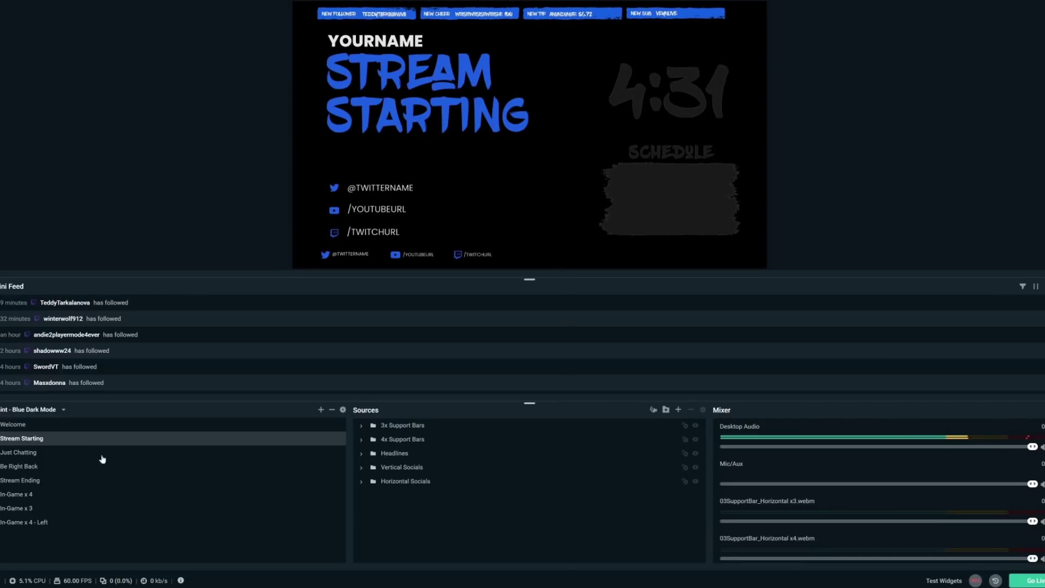
Delete the Webcam motion, Cookies and New Transition scene transitions
{"action": "left_click", "coordinate": [343, 410]}
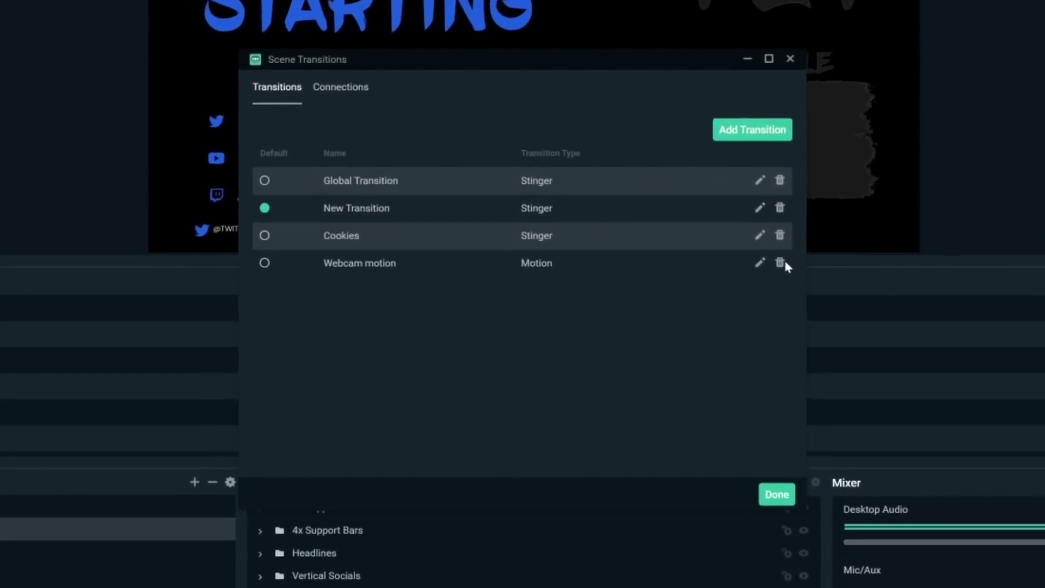
{"action": "left_click", "coordinate": [781, 263]}
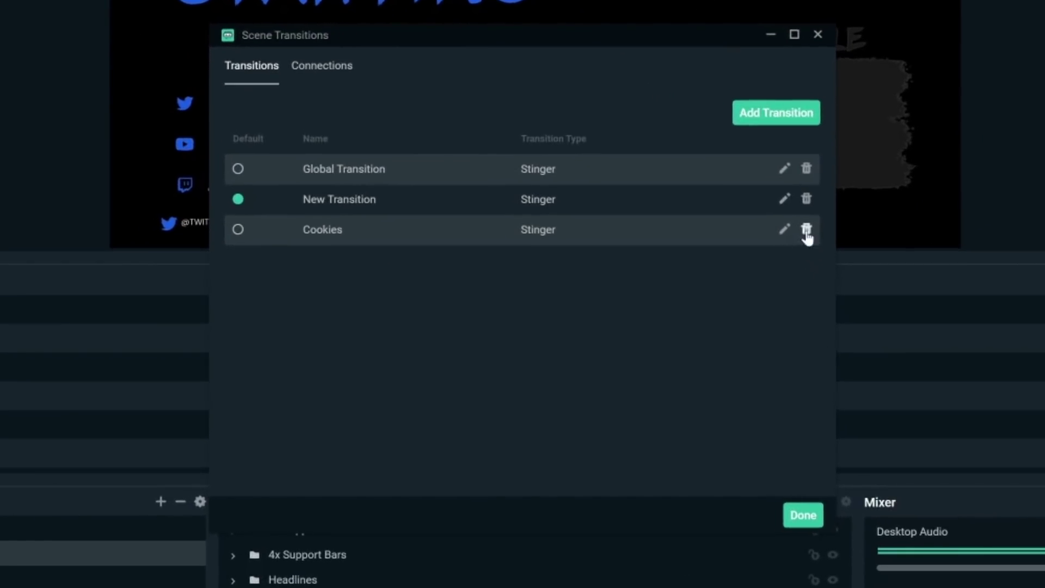
{"action": "left_click", "coordinate": [807, 232]}
{"action": "left_click", "coordinate": [807, 200]}
Add a Stinger-type transition named 'new stinger'
{"action": "left_click", "coordinate": [779, 115]}
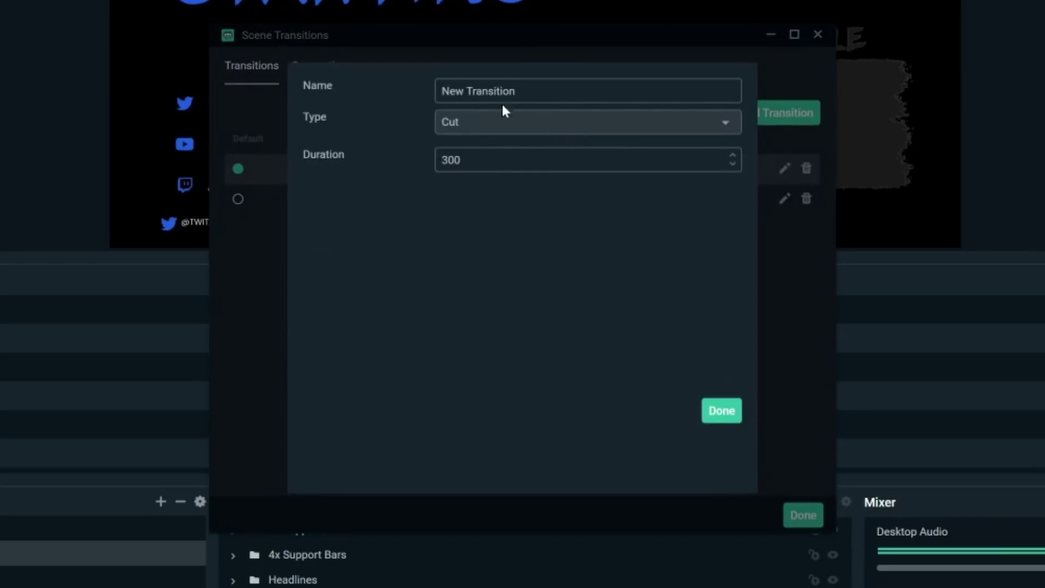
{"action": "left_click", "coordinate": [484, 334]}
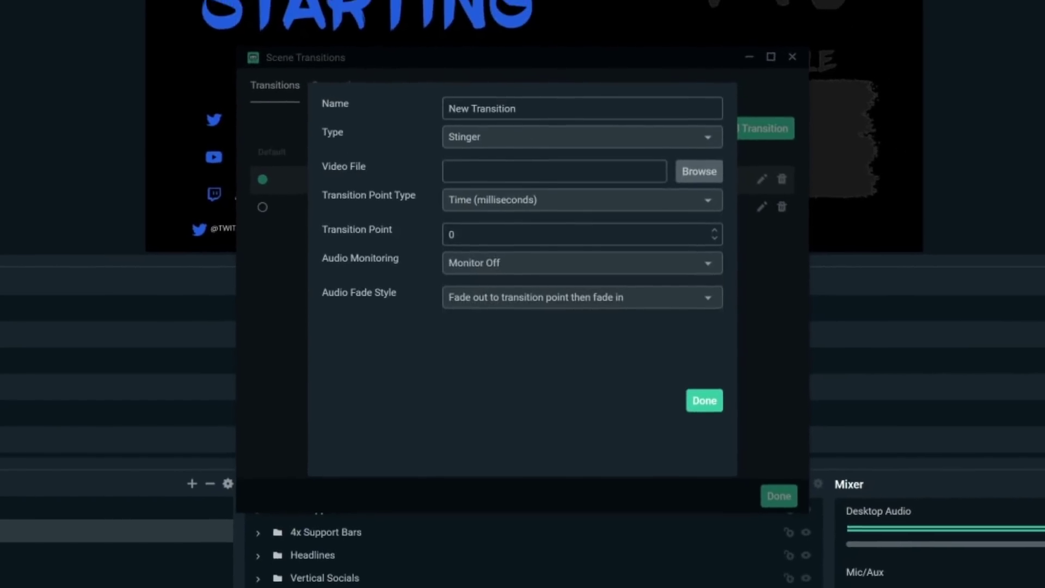
{"action": "triple_click", "coordinate": [582, 108]}
{"action": "type", "text": "new stinger"}
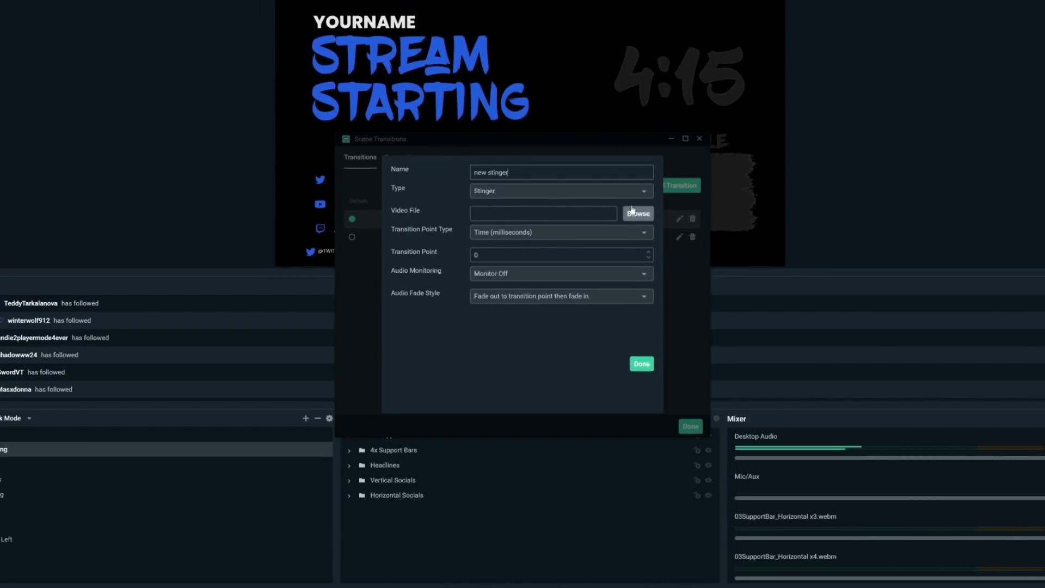
Give new stinger the Fire Stinger.webm video with a Frame transition point of 30
{"action": "left_click", "coordinate": [627, 214]}
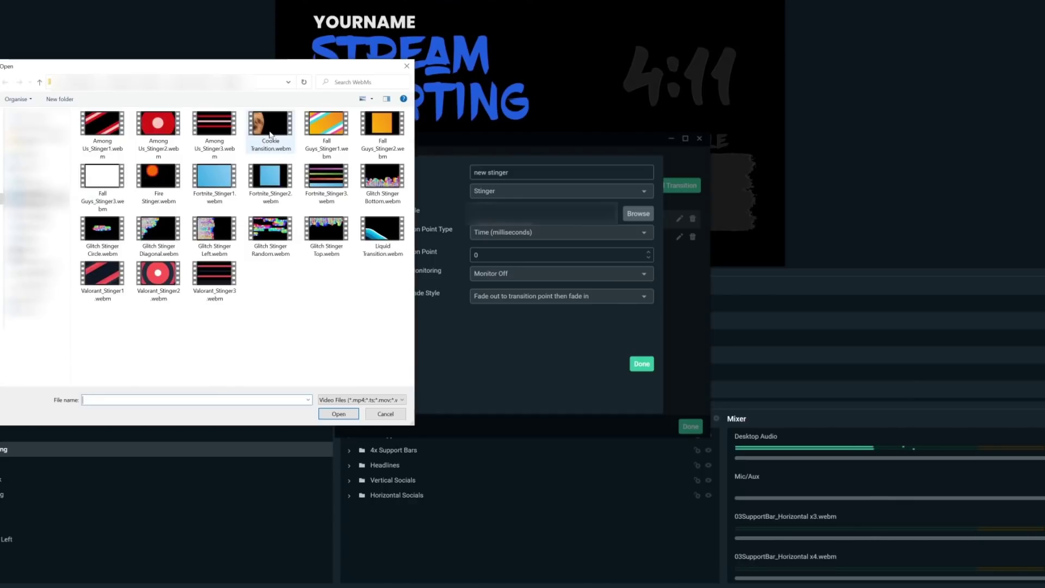
{"action": "double_click", "coordinate": [166, 175]}
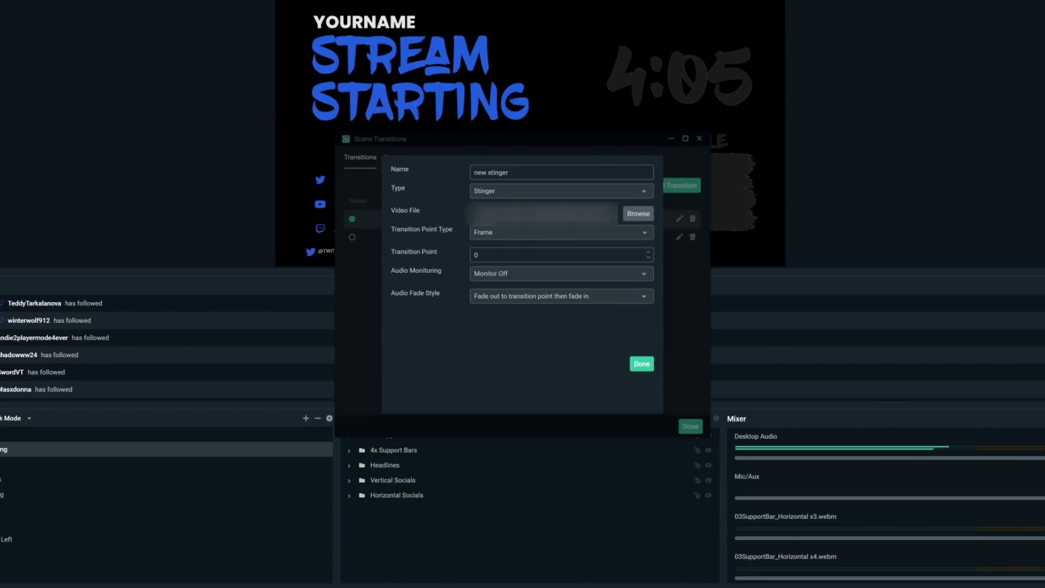
{"action": "type", "text": "30"}
{"action": "left_click", "coordinate": [642, 366]}
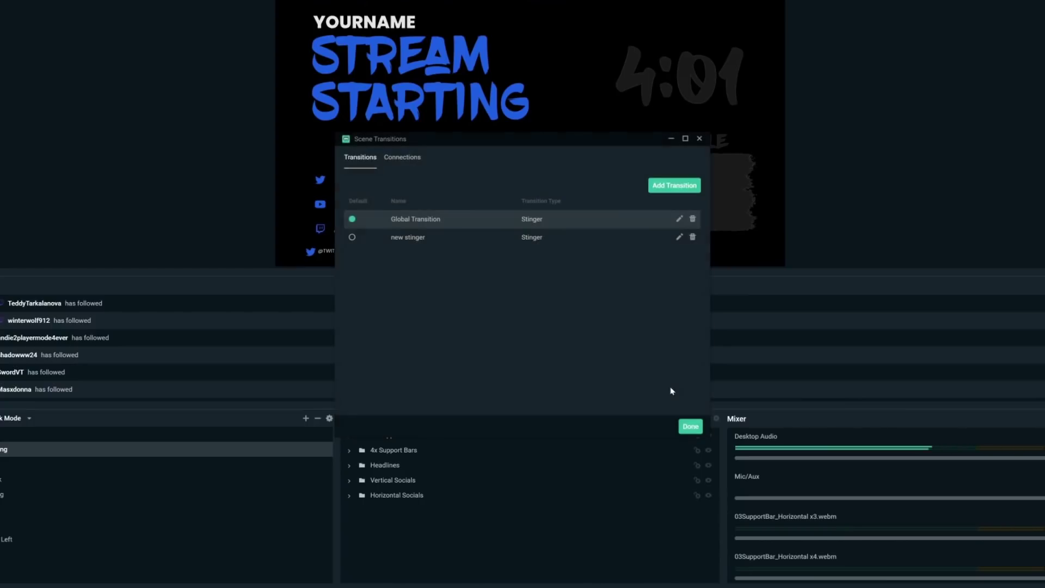
{"action": "left_click", "coordinate": [679, 238]}
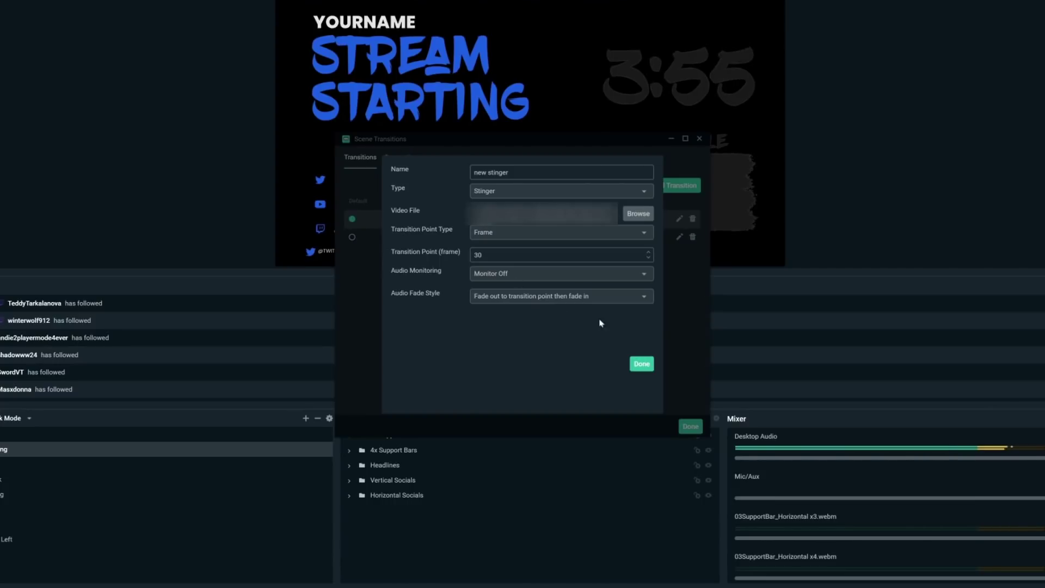
Make new stinger the default transition and test it by switching to Just Chatting
{"action": "left_click", "coordinate": [637, 365]}
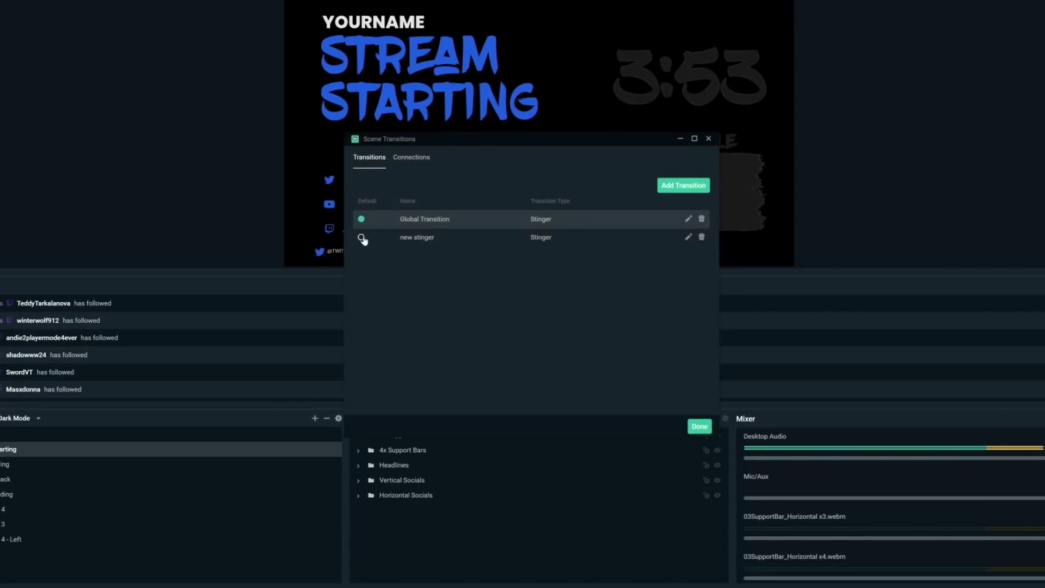
{"action": "left_click", "coordinate": [353, 237]}
{"action": "left_click", "coordinate": [717, 426]}
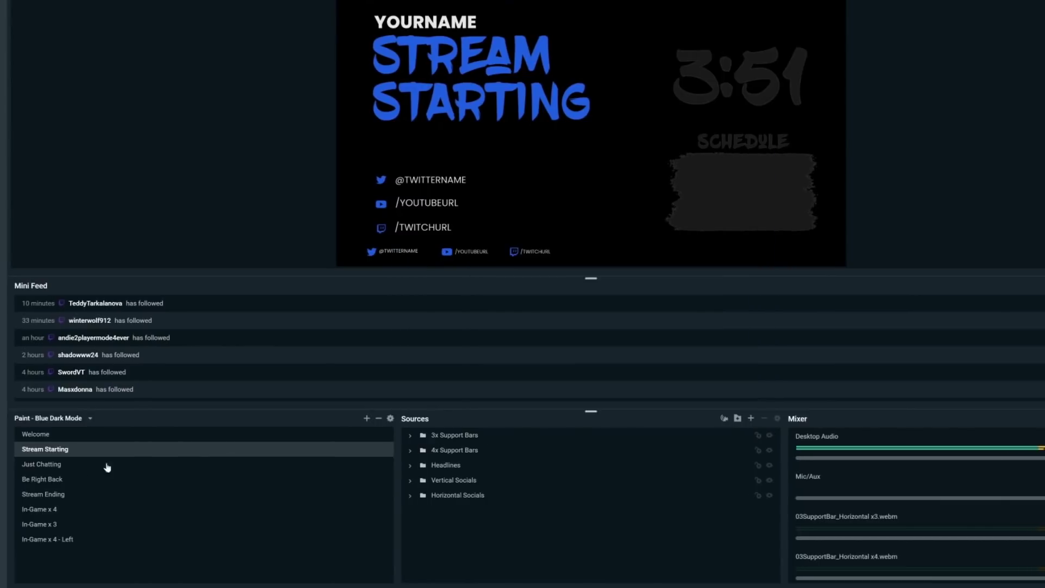
{"action": "left_click", "coordinate": [68, 467]}
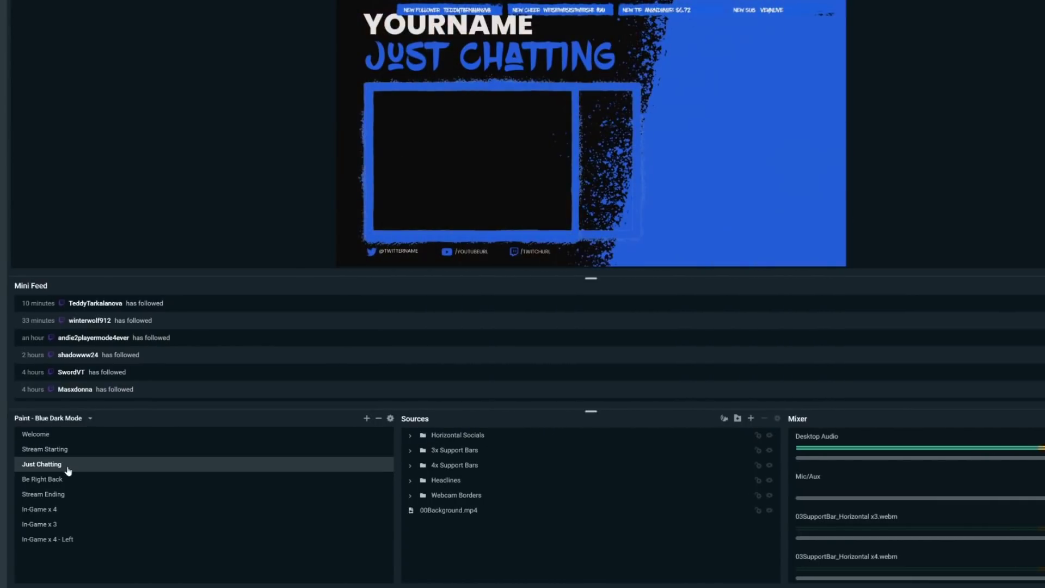
From Stream Starting, verify new stinger's frame 45 point, then preview it on Just Chatting
{"action": "left_click", "coordinate": [66, 452]}
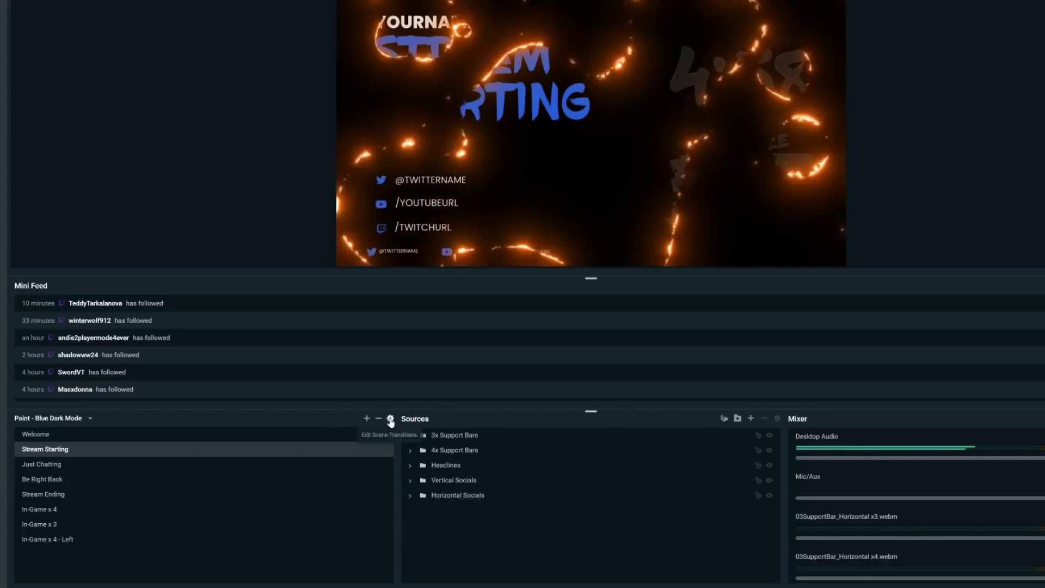
{"action": "left_click", "coordinate": [390, 418]}
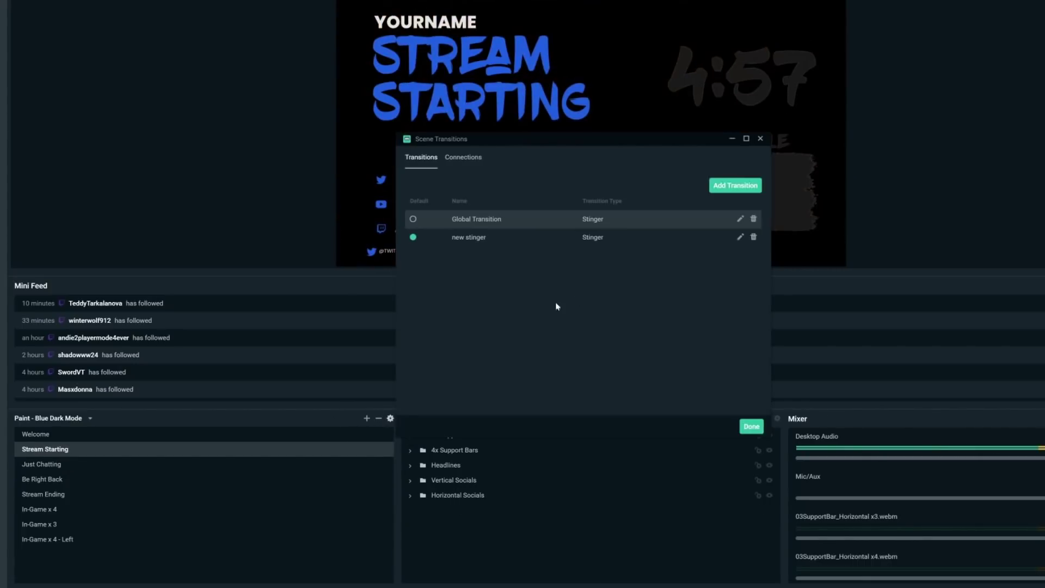
{"action": "left_click", "coordinate": [741, 237]}
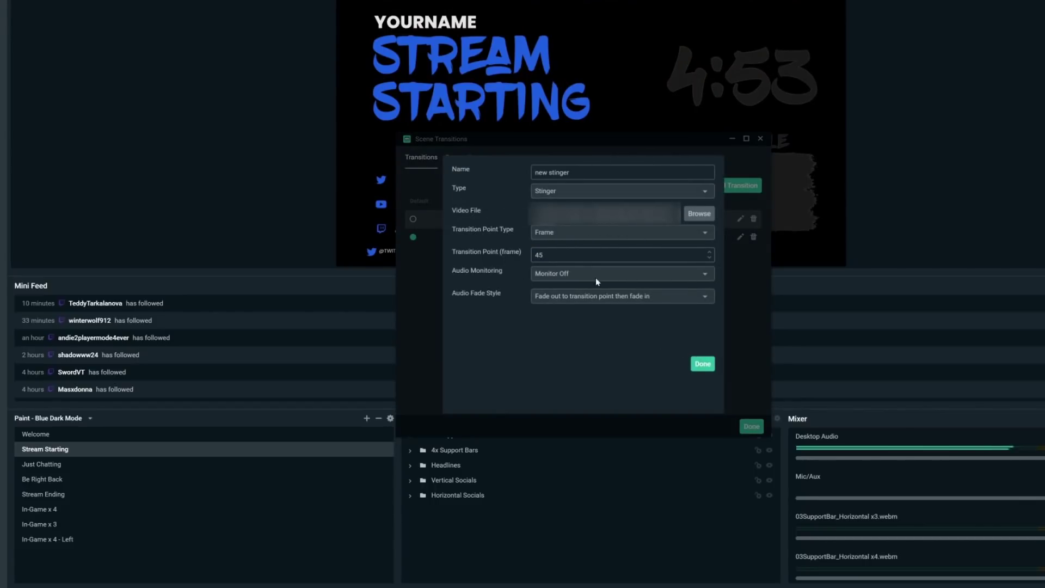
{"action": "left_click", "coordinate": [701, 365]}
{"action": "left_click", "coordinate": [752, 426]}
{"action": "left_click", "coordinate": [86, 464]}
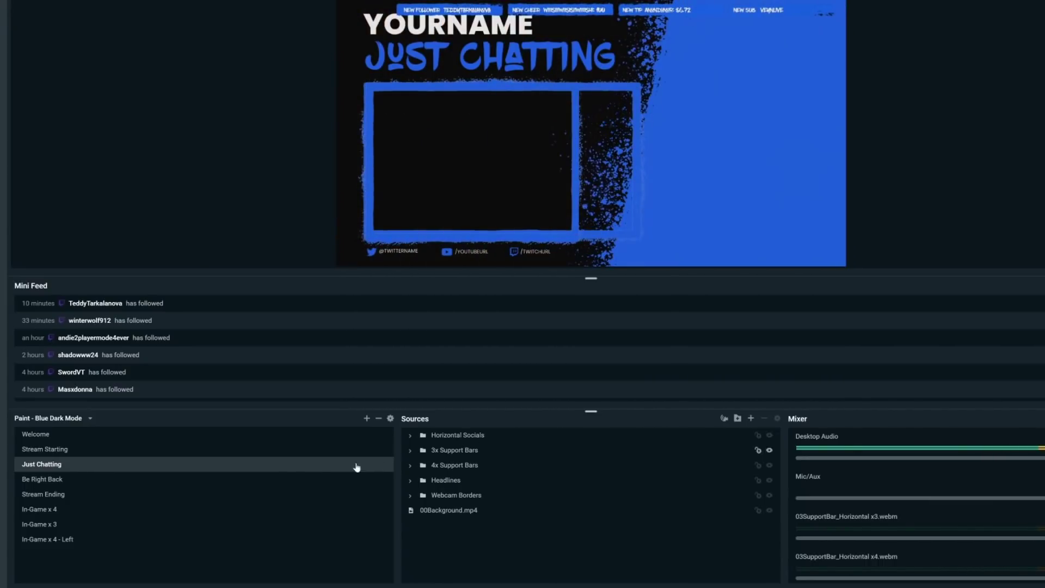
Reopen new stinger's settings in Scene Transitions to check them
{"action": "left_click", "coordinate": [391, 419]}
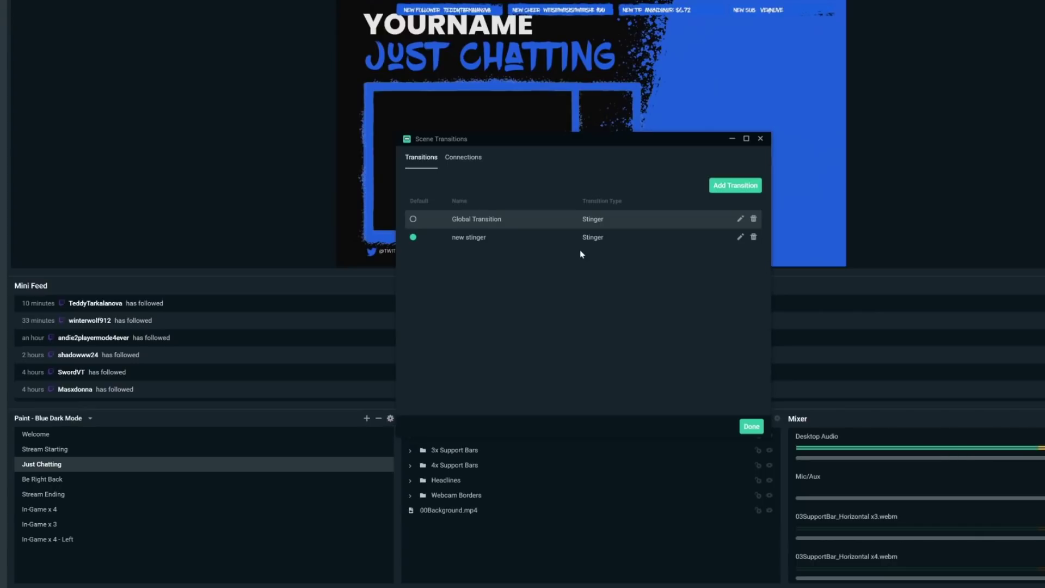
{"action": "left_click", "coordinate": [741, 238]}
{"action": "left_click", "coordinate": [767, 362]}
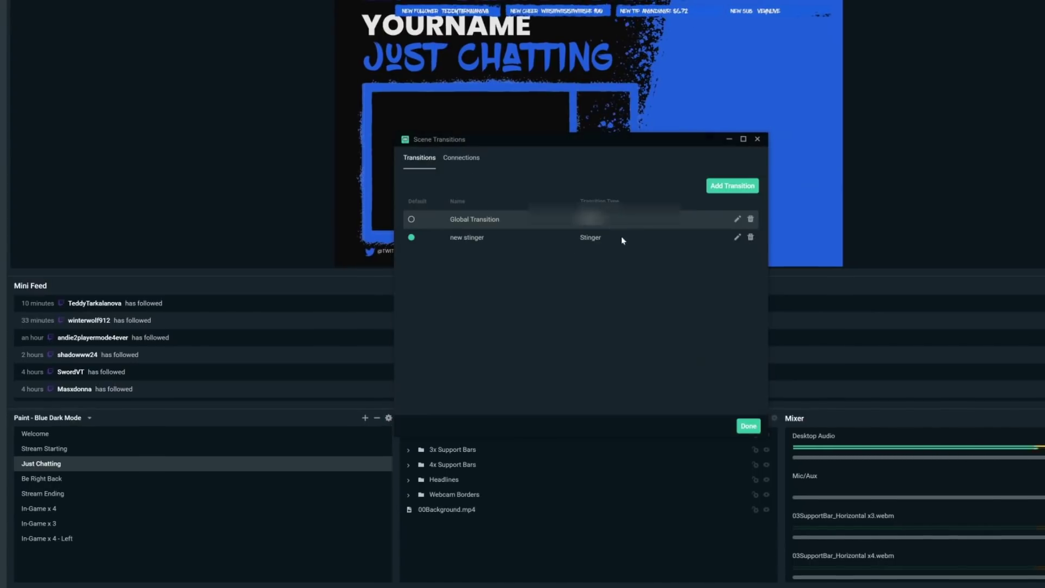
Add a Stinger transition named Cookie with its video and transition point at frame 35
{"action": "left_click", "coordinate": [728, 186]}
{"action": "left_click", "coordinate": [618, 191]}
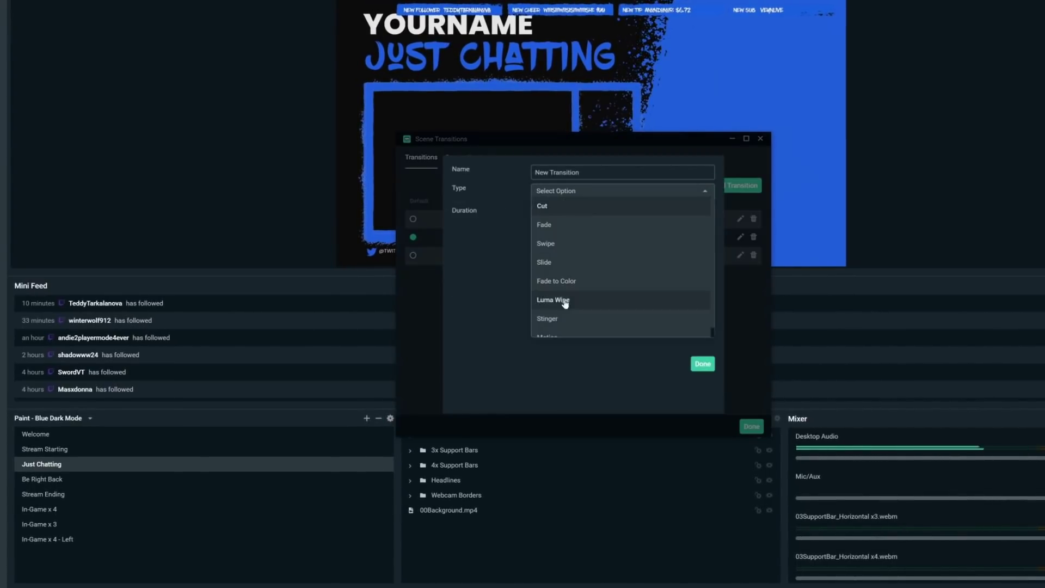
{"action": "left_click", "coordinate": [562, 313]}
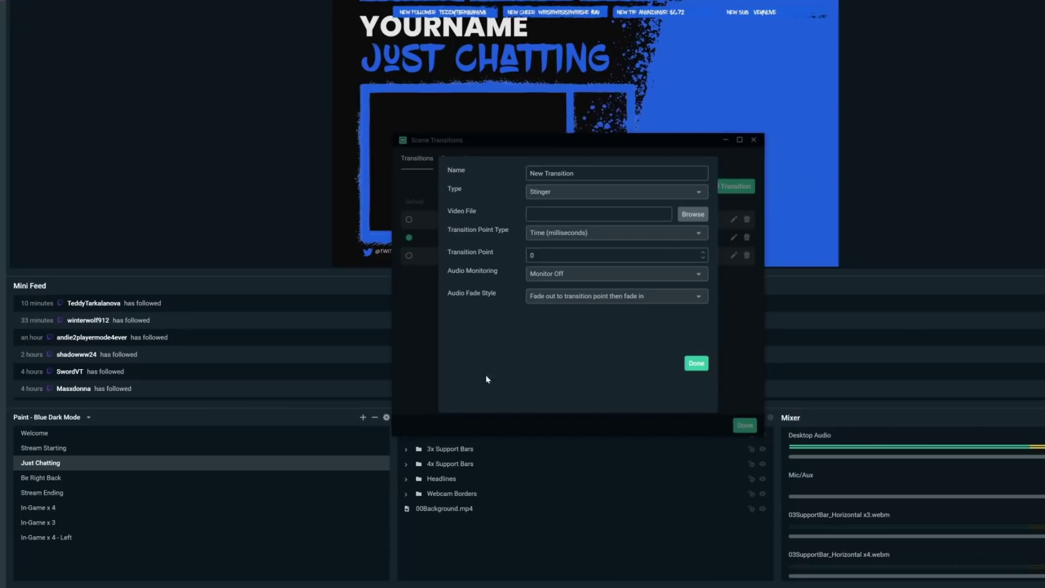
{"action": "left_click", "coordinate": [695, 214]}
{"action": "key", "text": "Return"}
{"action": "left_click", "coordinate": [490, 256]}
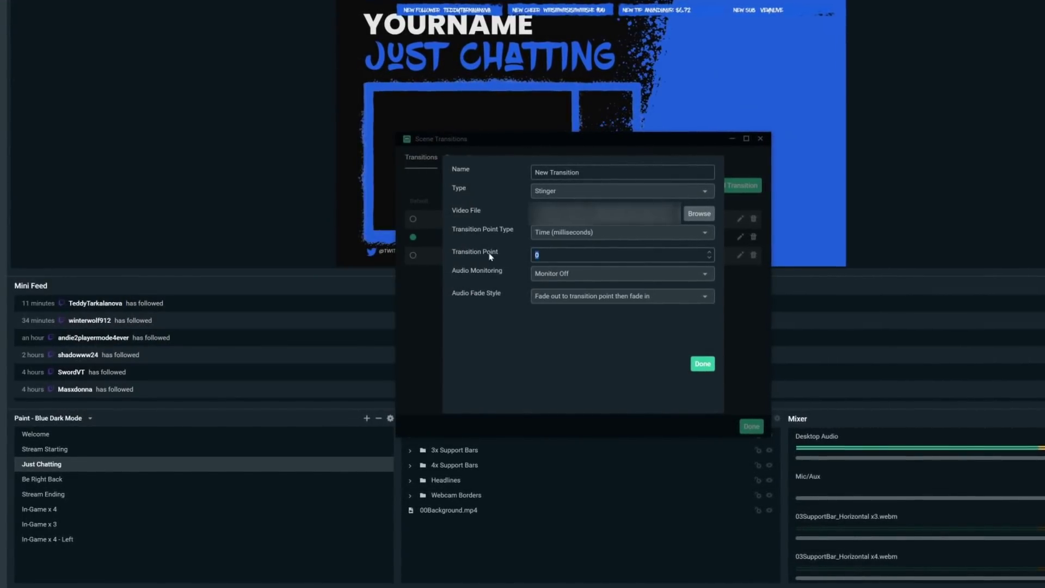
{"action": "left_click", "coordinate": [550, 268]}
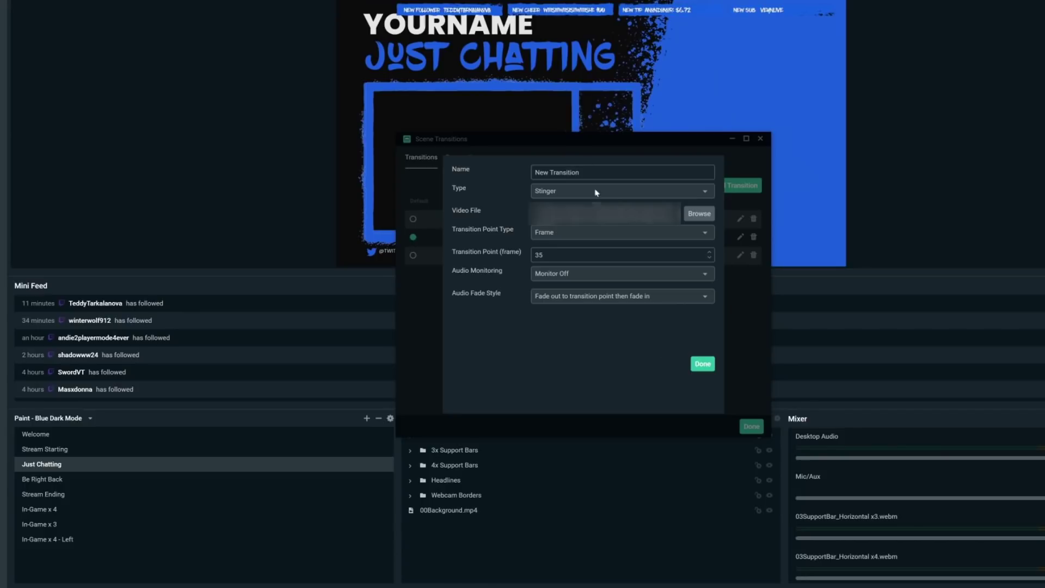
{"action": "key", "text": "Return"}
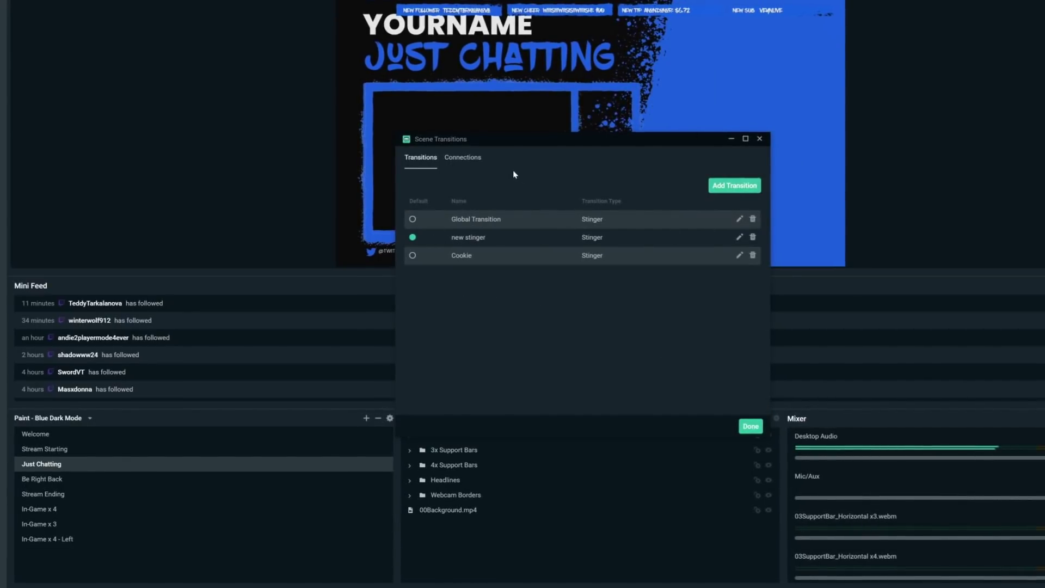
Add a Stream Starting → Just Chatting connection using Cookie, then show the Stream Starting scene
{"action": "left_click", "coordinate": [462, 157]}
{"action": "left_click", "coordinate": [723, 188]}
{"action": "left_click", "coordinate": [536, 186]}
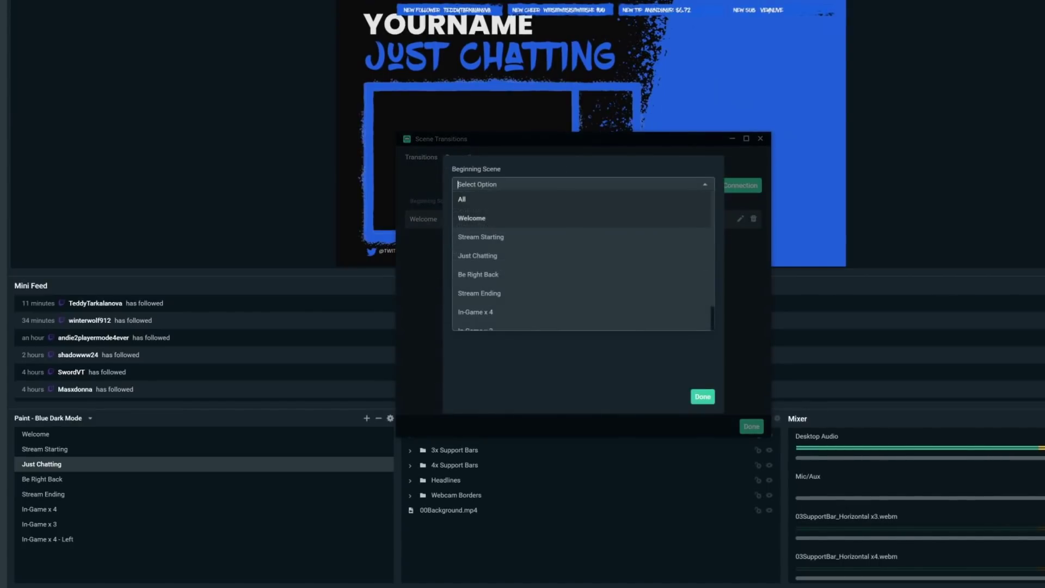
{"action": "left_click", "coordinate": [480, 238]}
{"action": "left_click", "coordinate": [482, 269]}
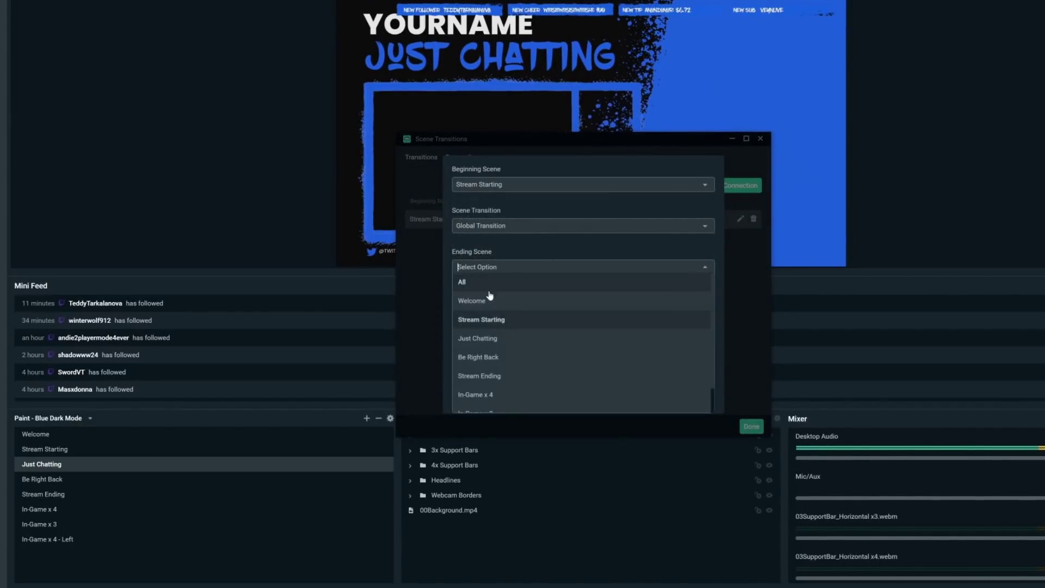
{"action": "left_click", "coordinate": [482, 339]}
{"action": "left_click", "coordinate": [495, 227]}
{"action": "left_click", "coordinate": [486, 278]}
{"action": "left_click", "coordinate": [702, 398]}
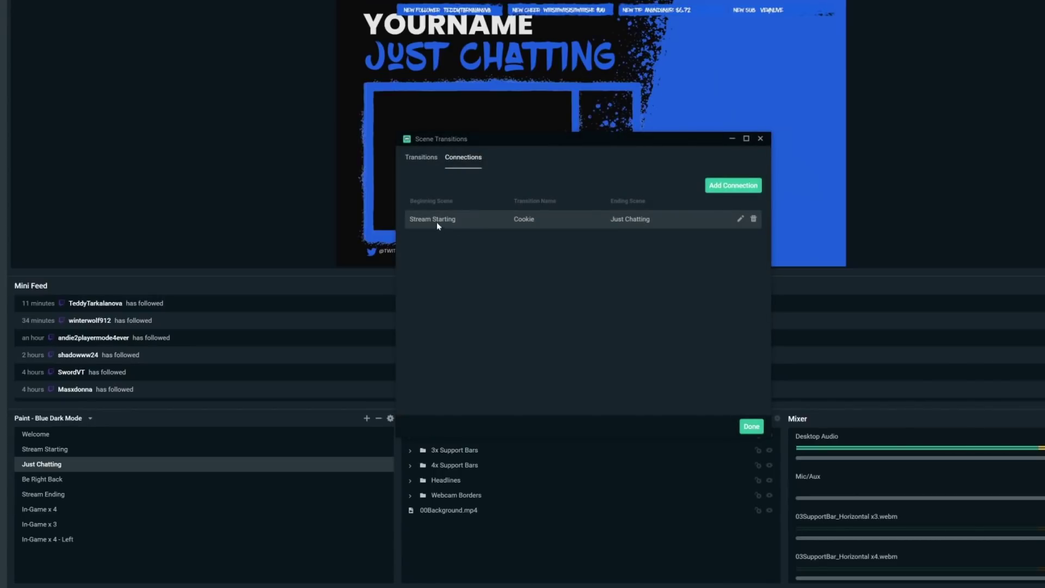
{"action": "left_click", "coordinate": [751, 427]}
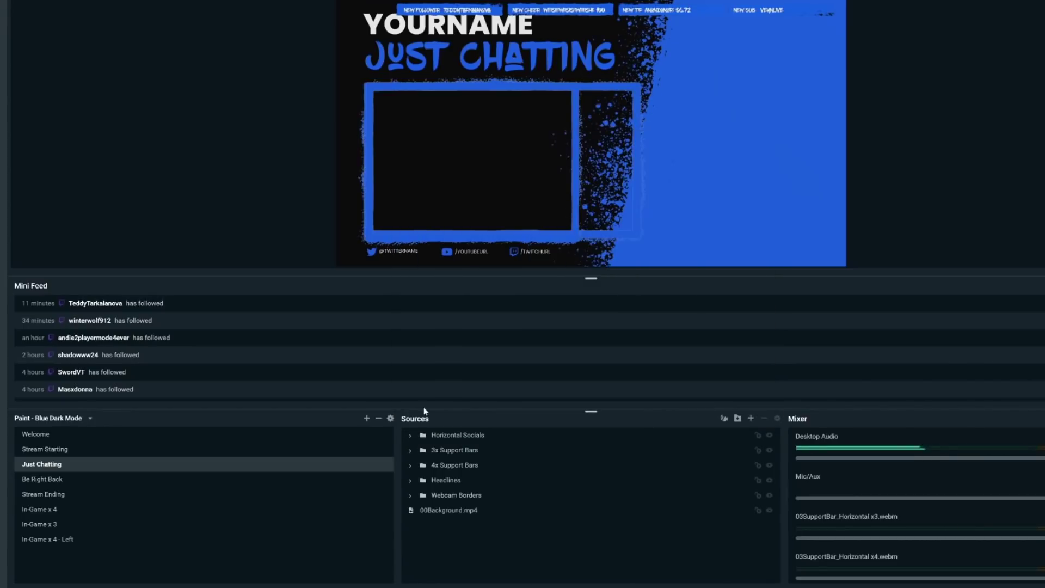
{"action": "left_click", "coordinate": [60, 449]}
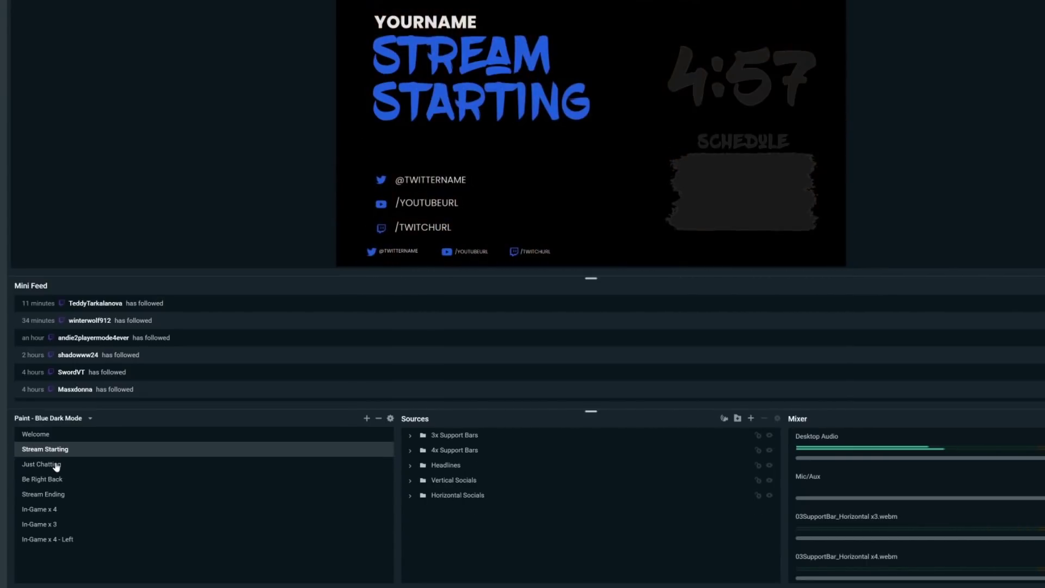
Switch to Just Chatting to watch the Cookie transition play
{"action": "left_click", "coordinate": [56, 466]}
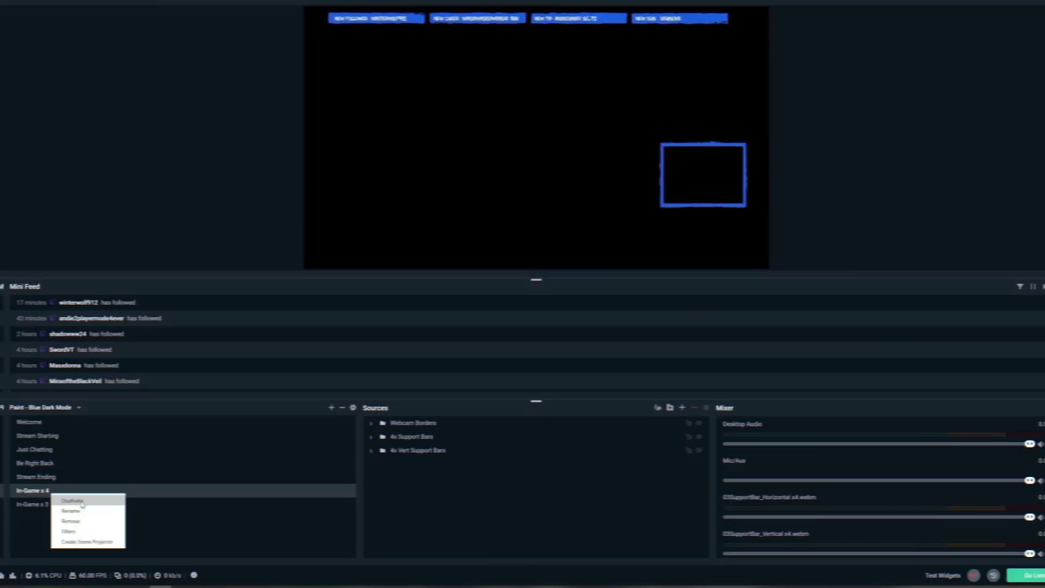
Duplicate In-Game x 4 as 'In-Game x 4 - Left' and select its webcam border
{"action": "left_click", "coordinate": [100, 500]}
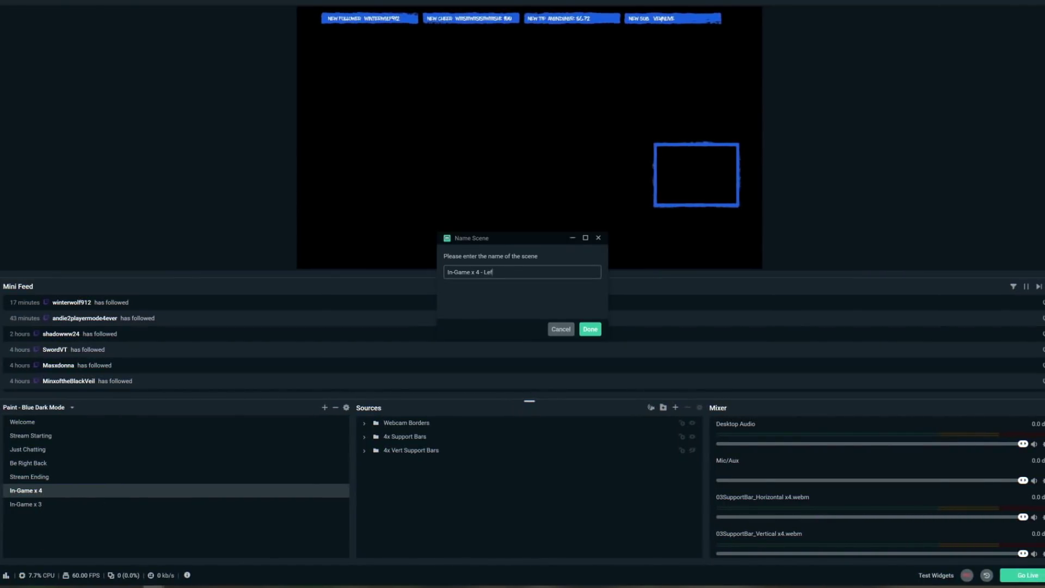
{"action": "type", "text": "- Left"}
{"action": "key", "text": "Return"}
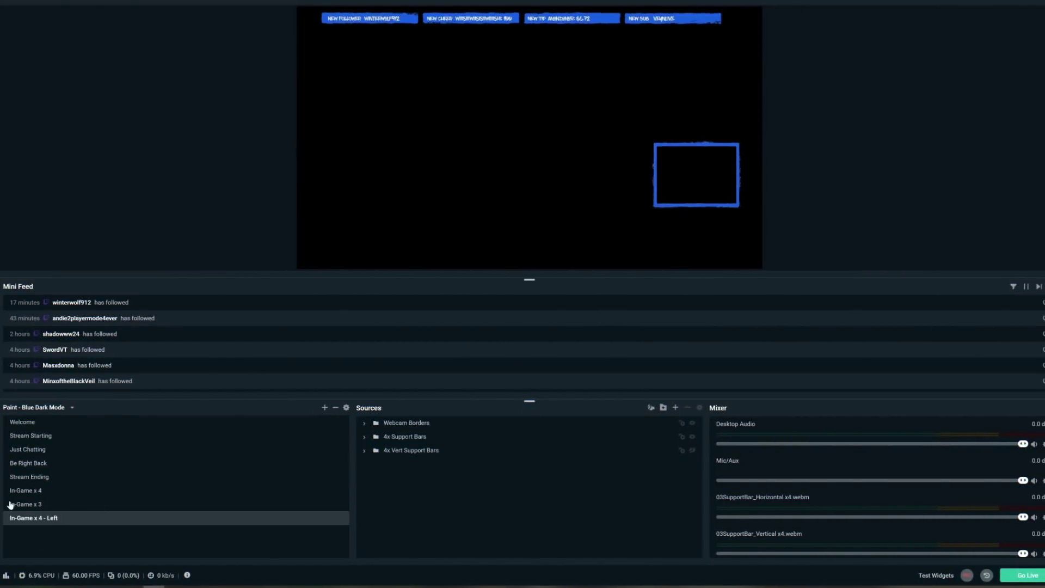
{"action": "left_click", "coordinate": [699, 186]}
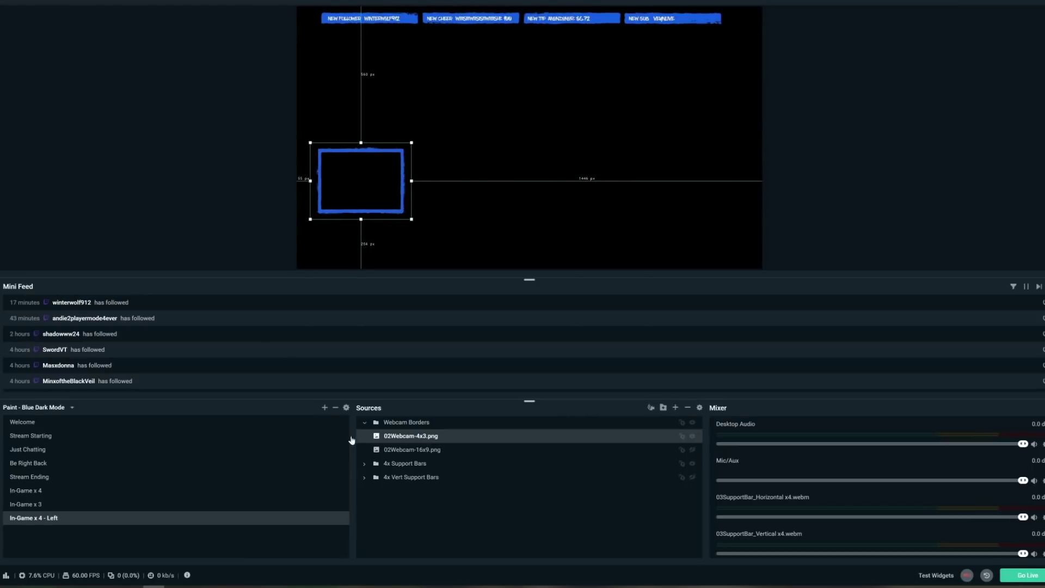
Add a new Motion-type transition named Webcam motion in the scene transition settings
{"action": "left_click", "coordinate": [347, 407]}
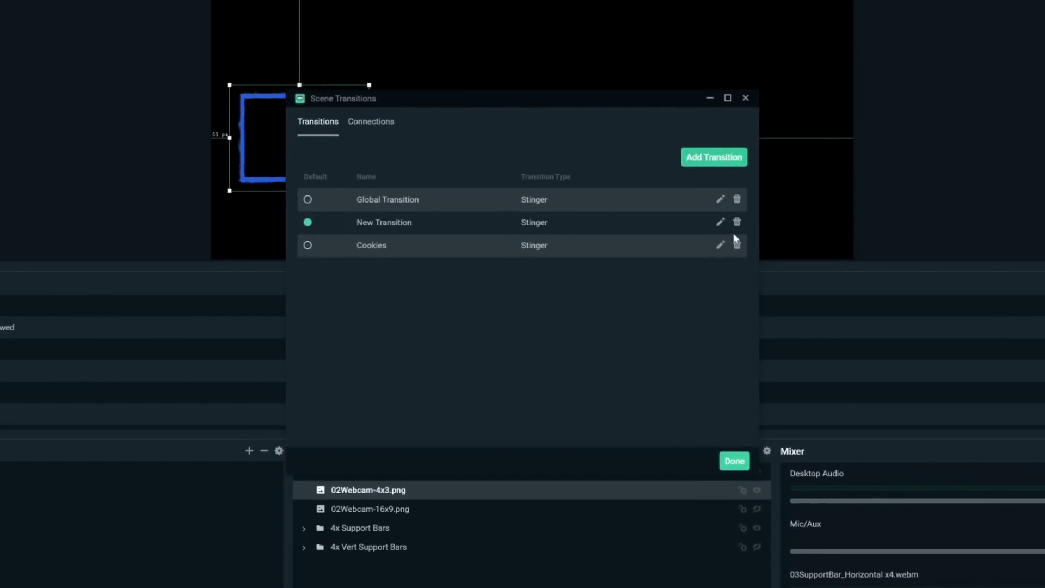
{"action": "left_click", "coordinate": [708, 157]}
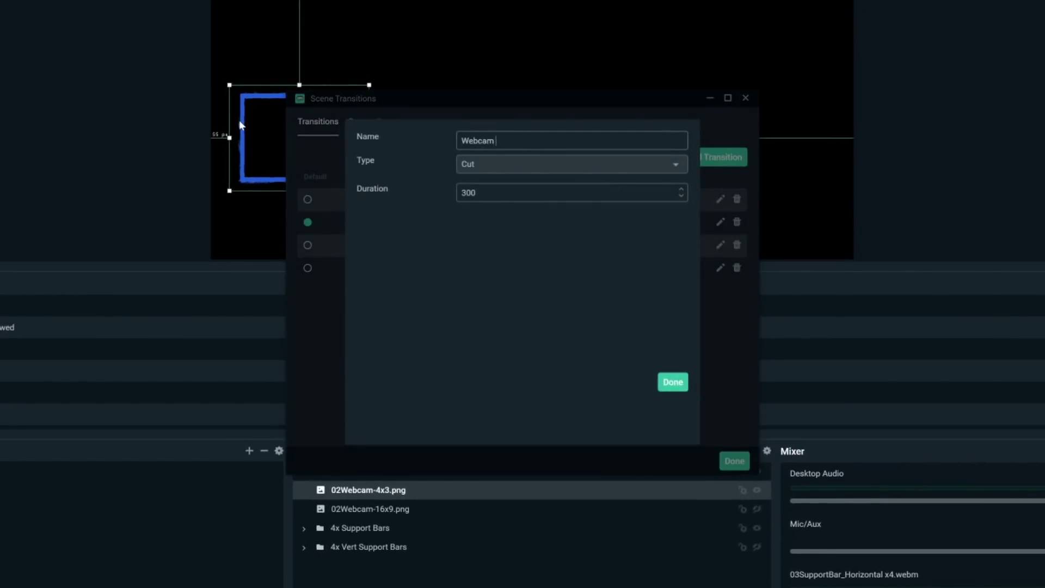
{"action": "left_click", "coordinate": [545, 164]}
{"action": "scroll", "coordinate": [493, 303], "scroll_direction": "down", "scroll_amount": 1}
{"action": "left_click", "coordinate": [490, 335]}
{"action": "left_click", "coordinate": [673, 384]}
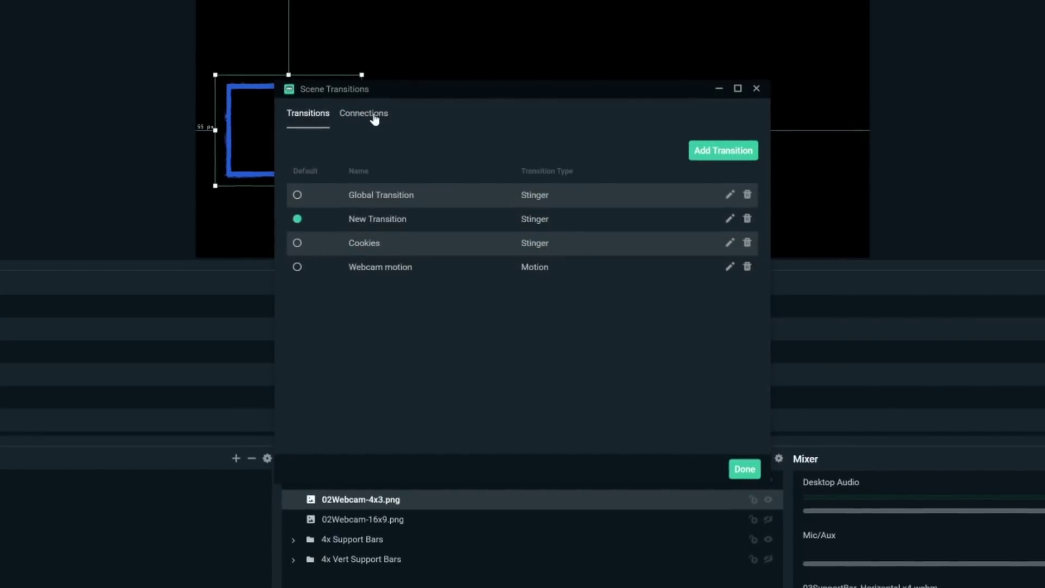
Connect In-Game x 4 to In-Game x 4 - Left using the Webcam motion transition
{"action": "left_click", "coordinate": [375, 119]}
{"action": "left_click", "coordinate": [714, 155]}
{"action": "left_click", "coordinate": [450, 149]}
{"action": "scroll", "coordinate": [469, 282], "scroll_direction": "down", "scroll_amount": 1}
{"action": "left_click", "coordinate": [404, 283]}
{"action": "left_click", "coordinate": [414, 258]}
{"action": "scroll", "coordinate": [430, 354], "scroll_direction": "down", "scroll_amount": 2}
{"action": "left_click", "coordinate": [425, 385]}
{"action": "left_click", "coordinate": [409, 206]}
{"action": "left_click", "coordinate": [397, 299]}
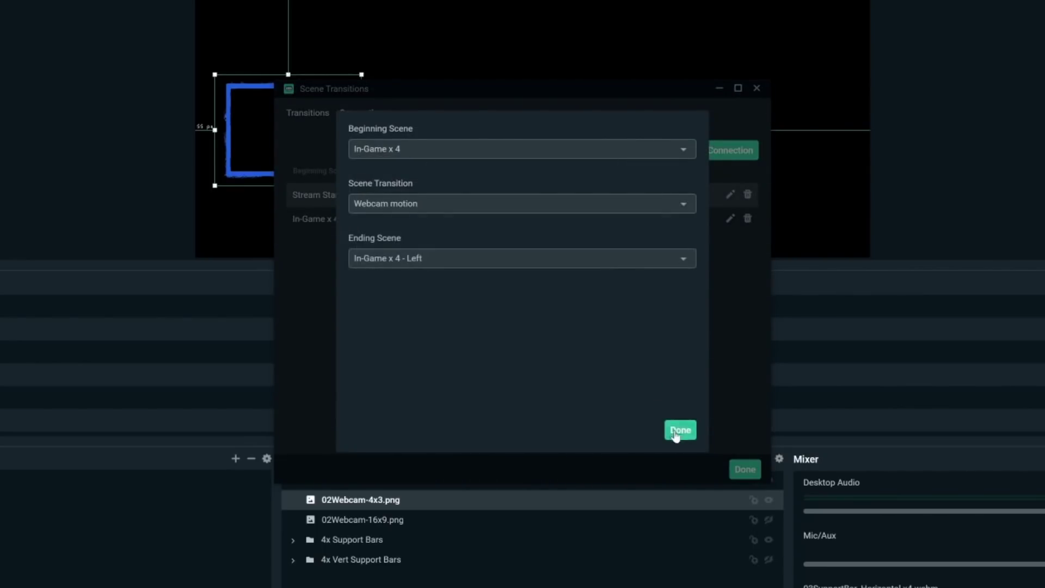
{"action": "left_click", "coordinate": [678, 431]}
Add the reverse connection, In-Game x 4 - Left to In-Game x 4, with Webcam motion
{"action": "left_click", "coordinate": [713, 150]}
{"action": "left_click", "coordinate": [490, 149]}
{"action": "scroll", "coordinate": [436, 294], "scroll_direction": "down", "scroll_amount": 2}
{"action": "left_click", "coordinate": [420, 329]}
{"action": "left_click", "coordinate": [414, 258]}
{"action": "scroll", "coordinate": [430, 290], "scroll_direction": "down", "scroll_amount": 2}
{"action": "left_click", "coordinate": [397, 385]}
{"action": "left_click", "coordinate": [430, 203]}
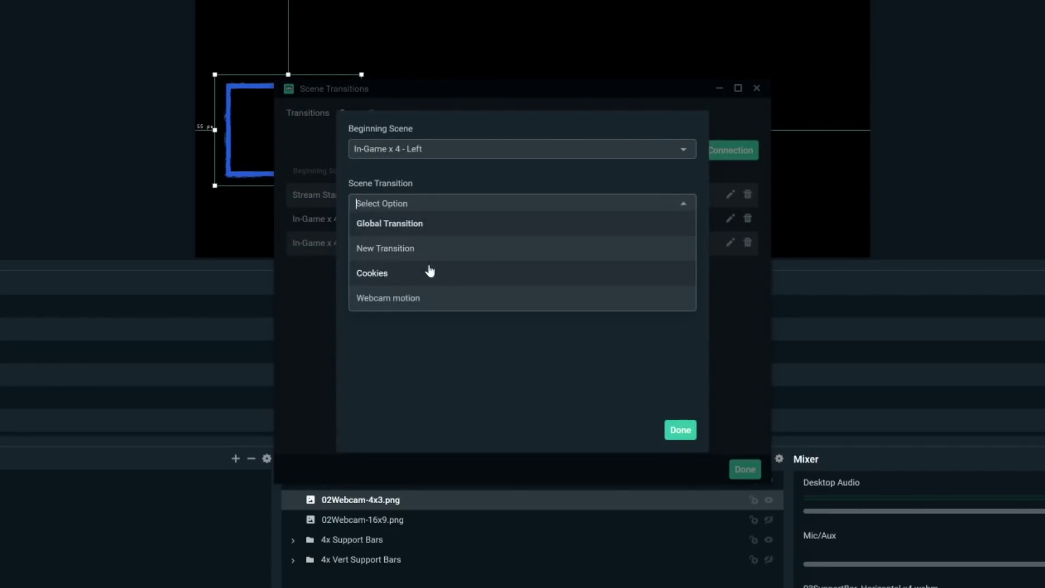
{"action": "left_click", "coordinate": [413, 299]}
{"action": "left_click", "coordinate": [680, 429]}
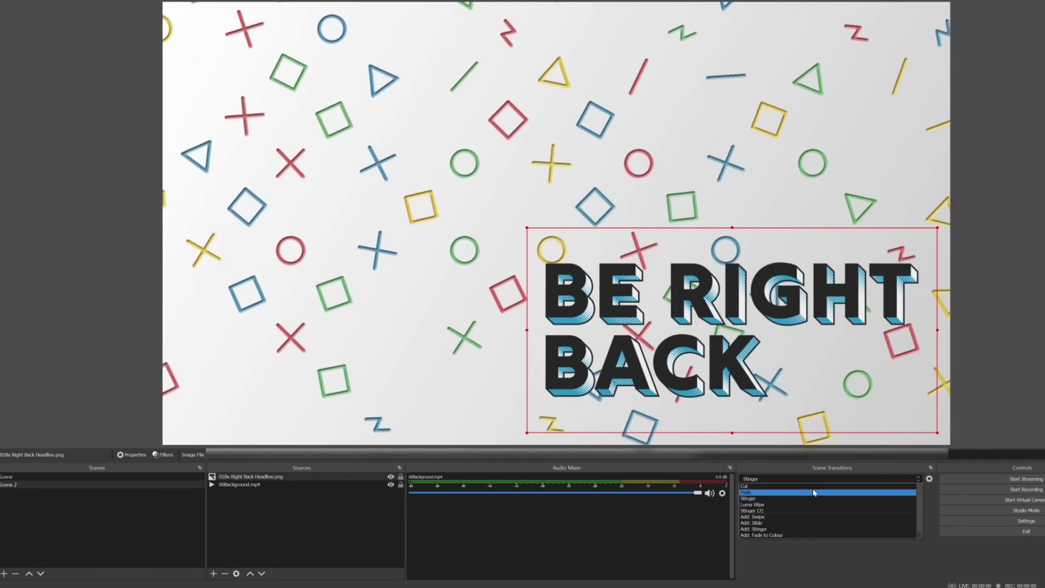
Change the active scene transition from Cut to Stinger
{"action": "left_click", "coordinate": [801, 486]}
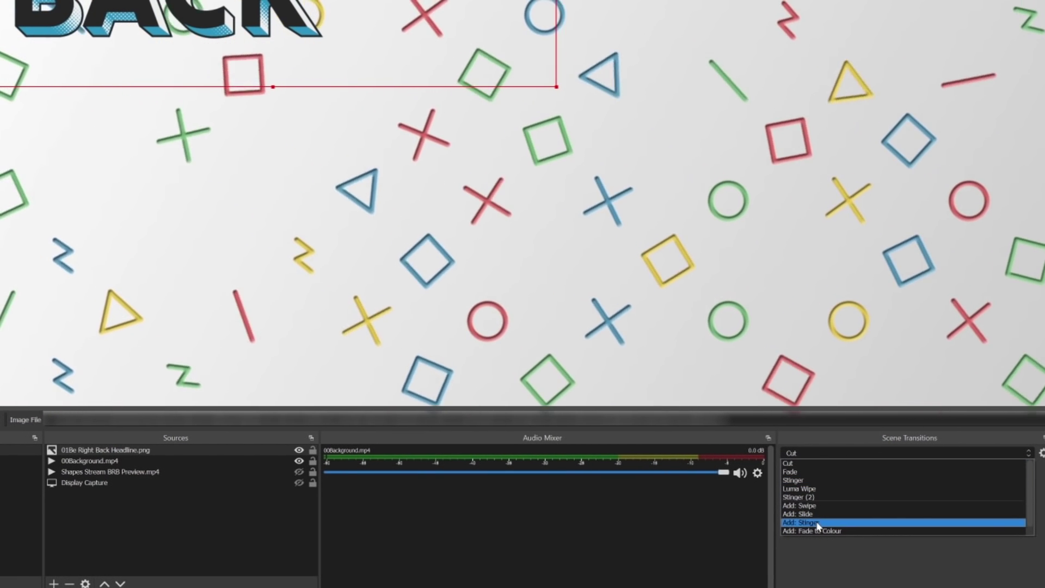
{"action": "left_click", "coordinate": [804, 479]}
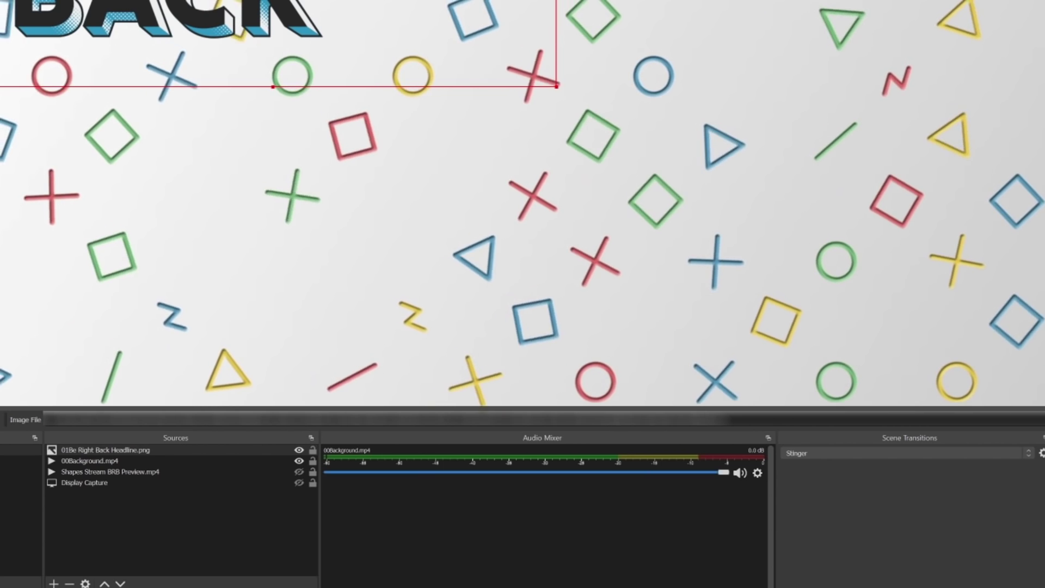
Open the Stinger properties, preview the transition, and set Transition Point Type to Frame
{"action": "left_click", "coordinate": [1033, 456]}
{"action": "left_click", "coordinate": [1041, 478]}
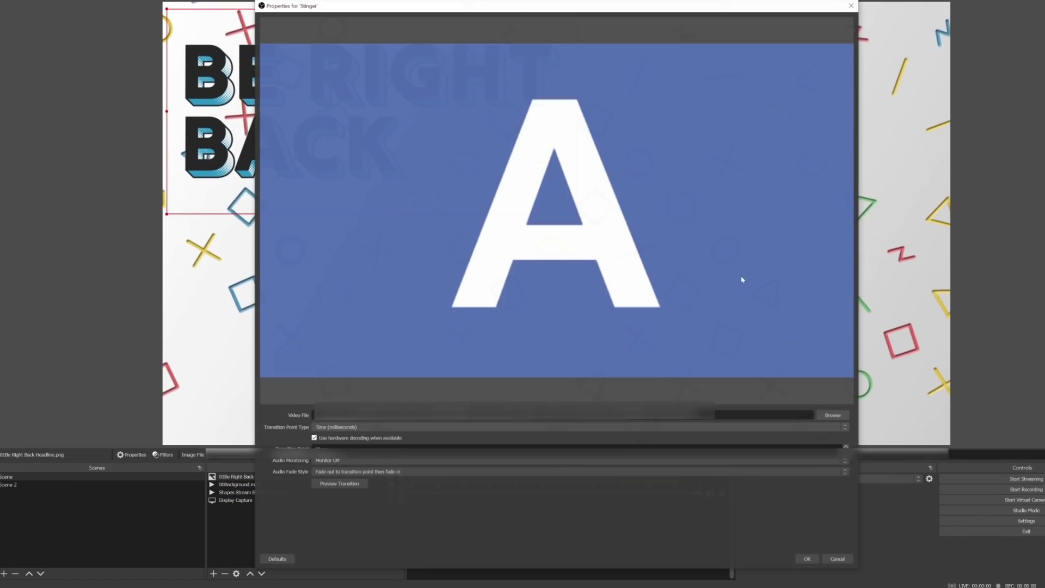
{"action": "left_click_drag", "start_coordinate": [562, 14], "coordinate": [773, 19]}
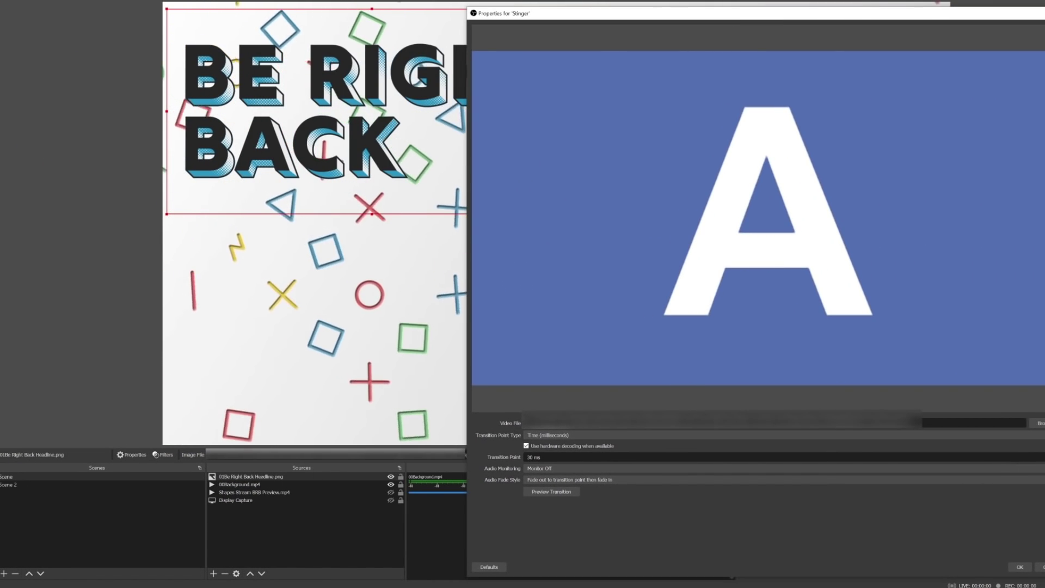
{"action": "left_click", "coordinate": [547, 493]}
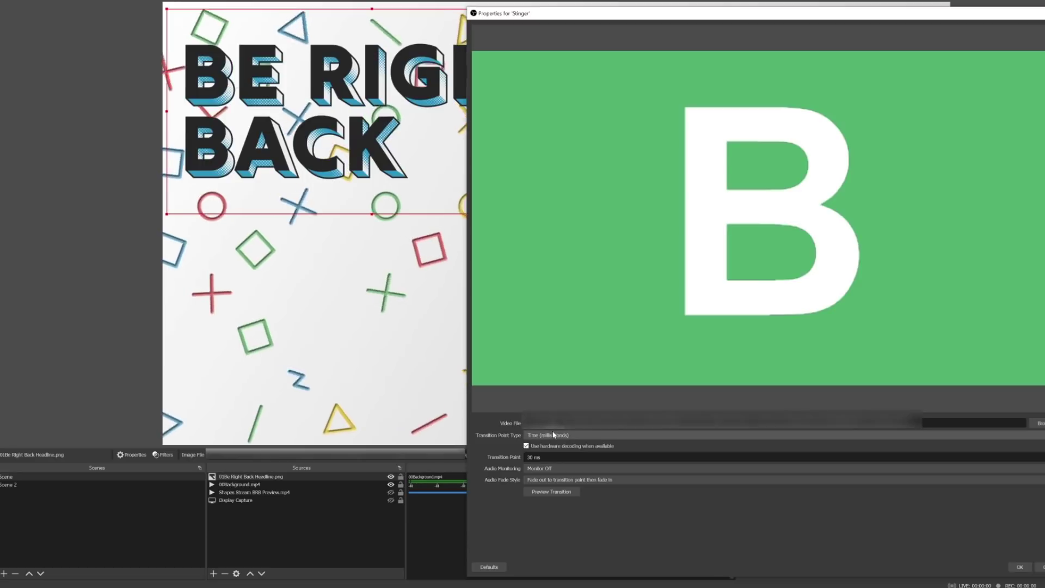
{"action": "left_click", "coordinate": [554, 435]}
{"action": "left_click", "coordinate": [555, 448]}
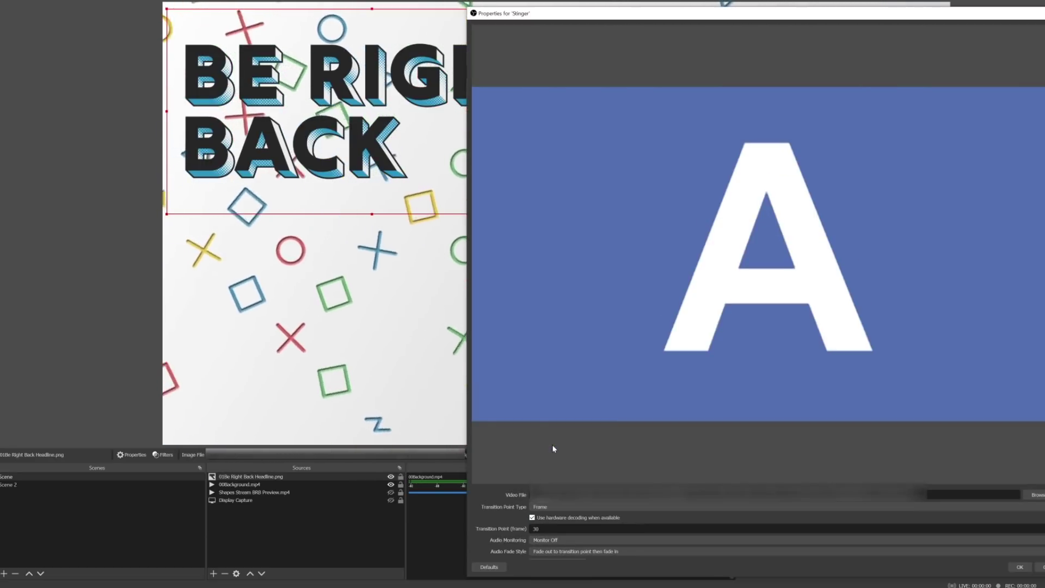
Preview transition points 30, 45 and 2, then save the Stinger at frame 30
{"action": "left_click_drag", "start_coordinate": [614, 22], "coordinate": [607, 9]}
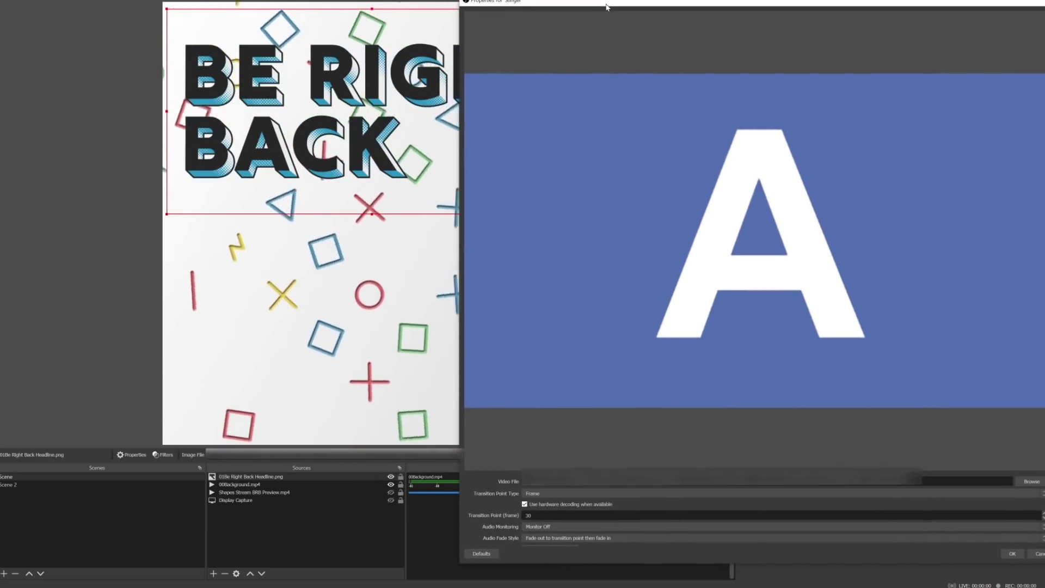
{"action": "type", "text": "0"}
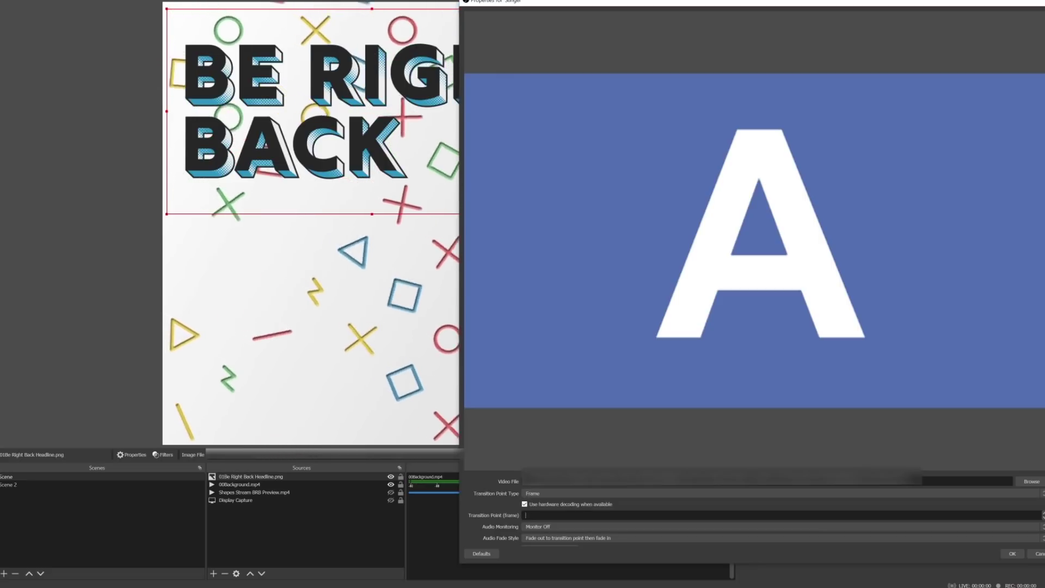
{"action": "key", "text": "BackSpace"}
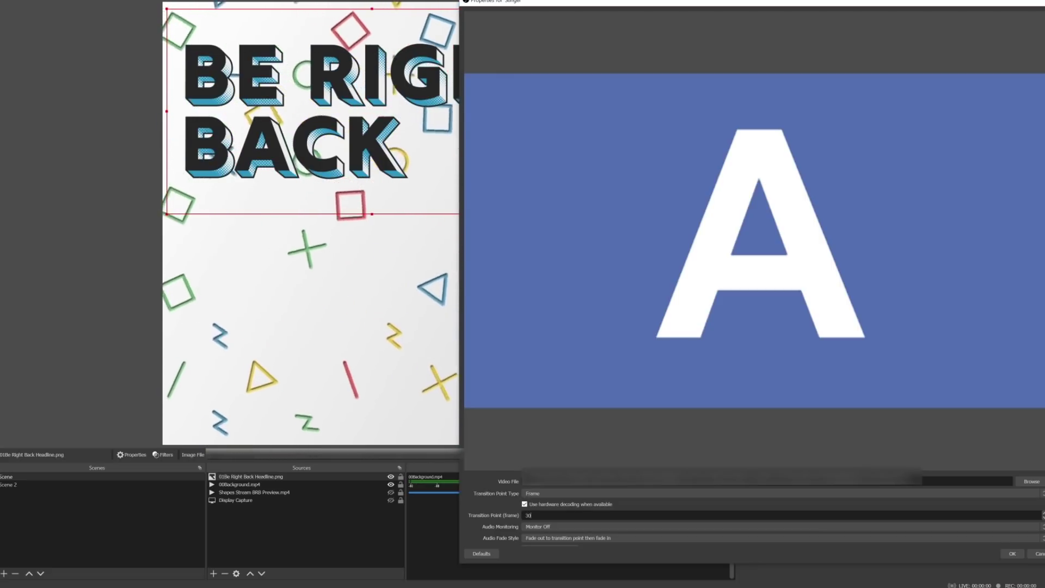
{"action": "scroll", "coordinate": [513, 519], "scroll_direction": "down", "scroll_amount": 1}
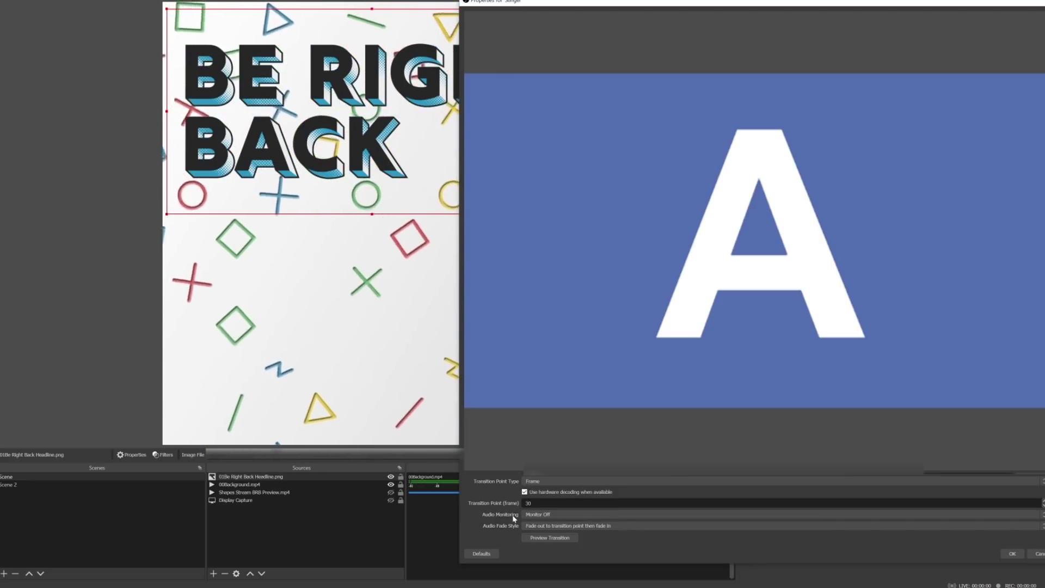
{"action": "left_click", "coordinate": [538, 539]}
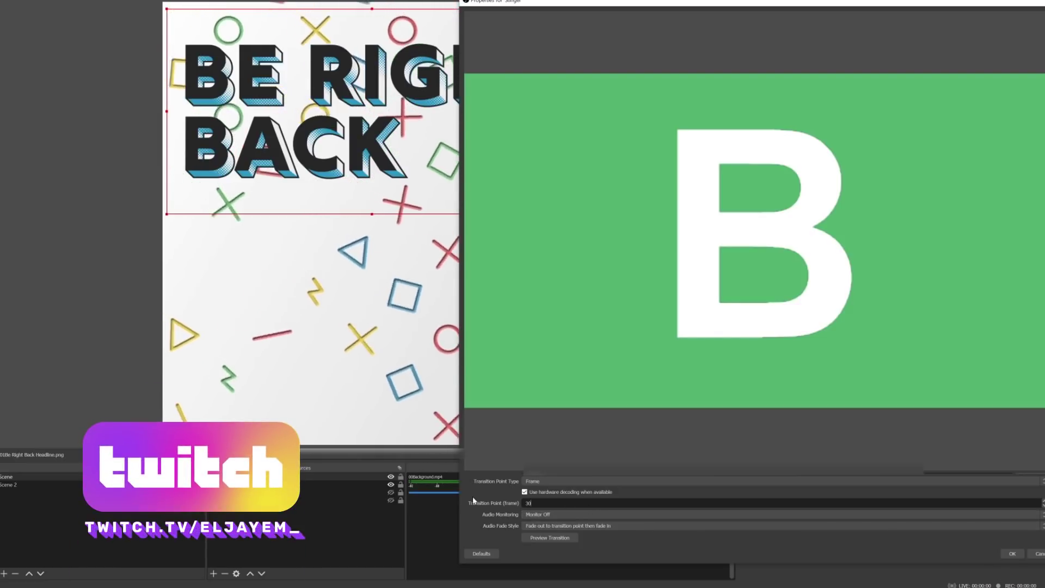
{"action": "key", "text": "BackSpace"}
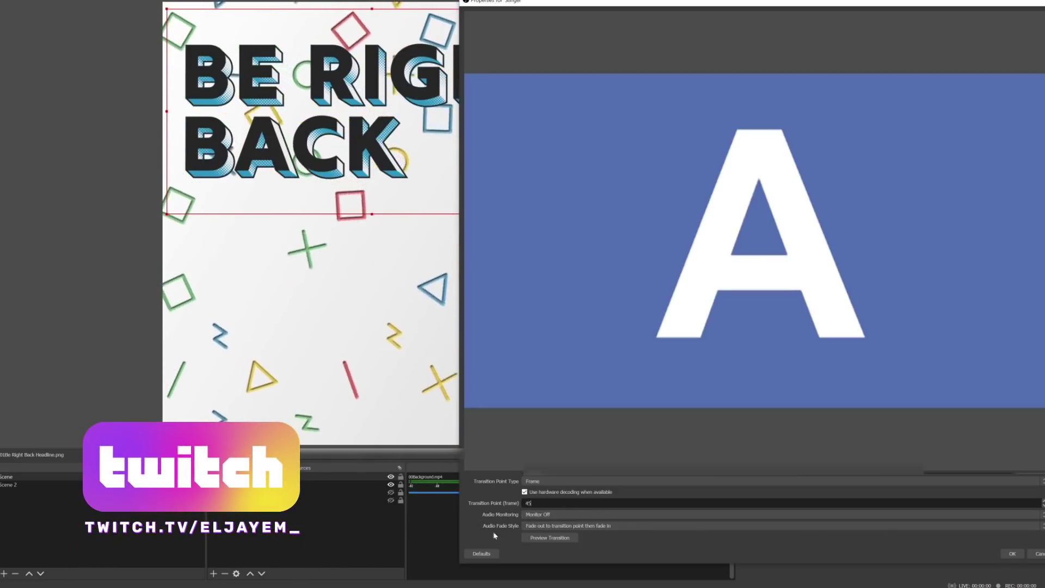
{"action": "left_click", "coordinate": [541, 537]}
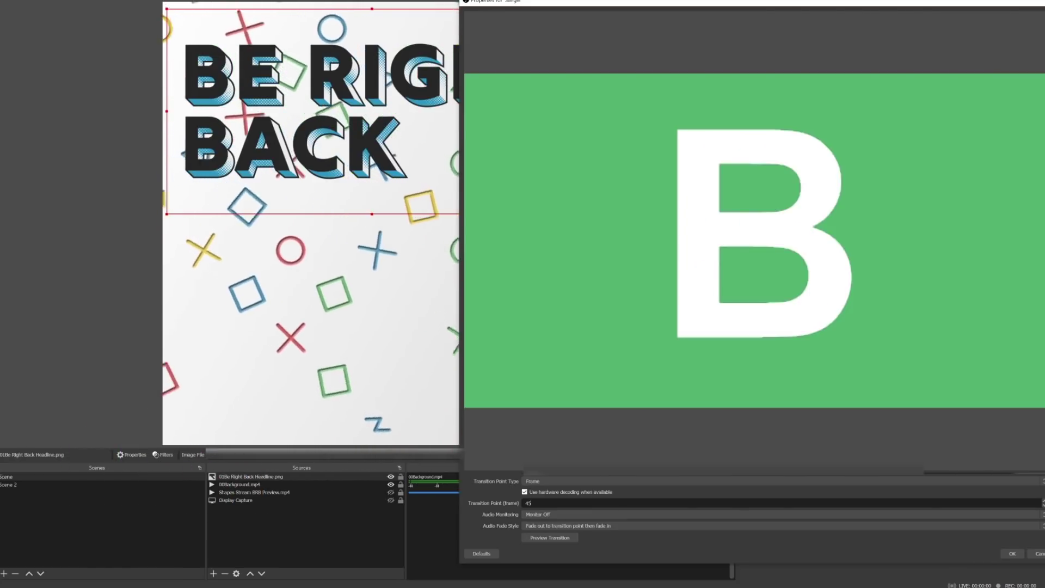
{"action": "type", "text": "20"}
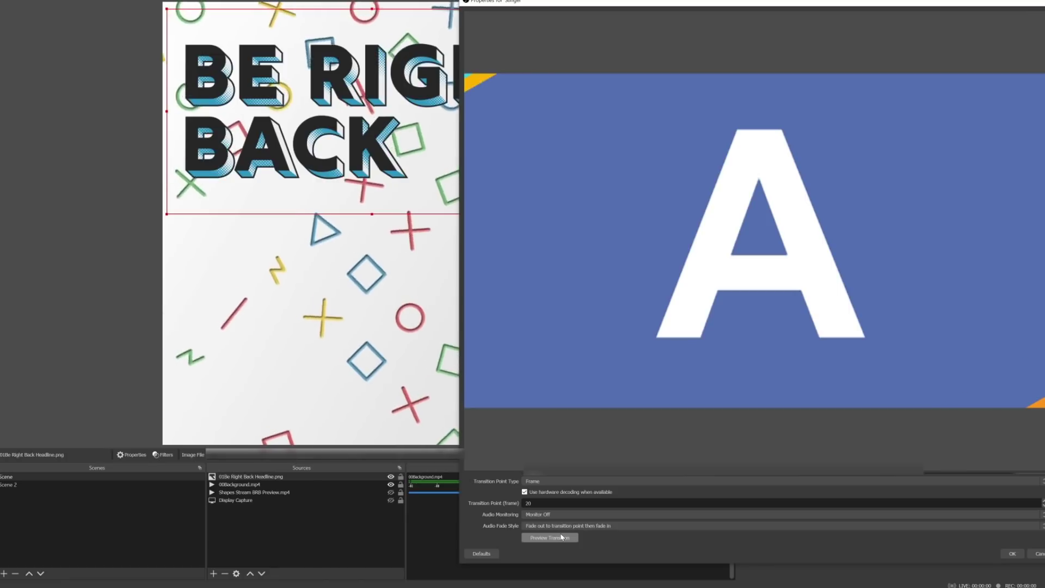
{"action": "left_click", "coordinate": [563, 537]}
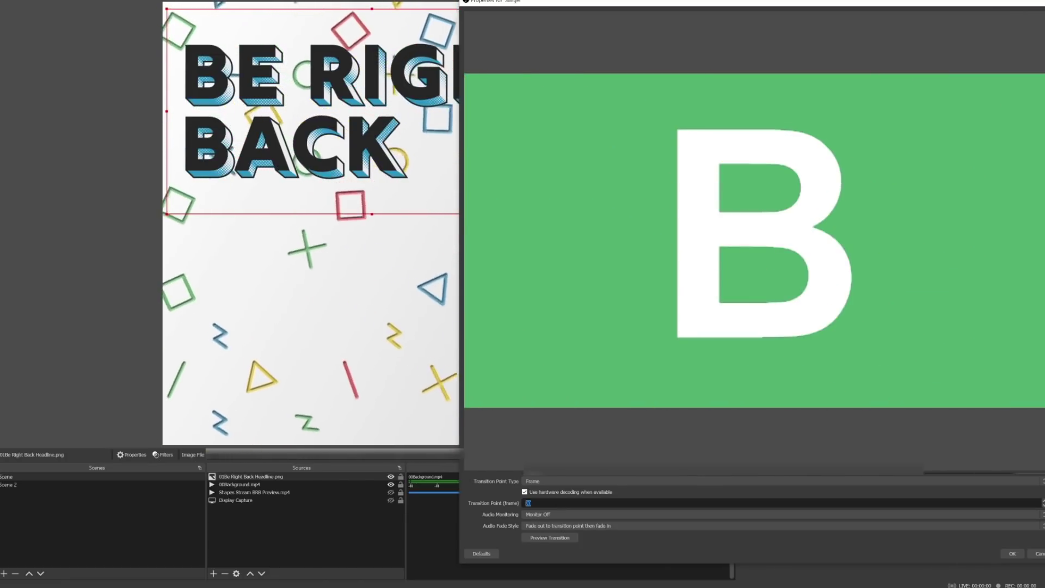
{"action": "type", "text": "30"}
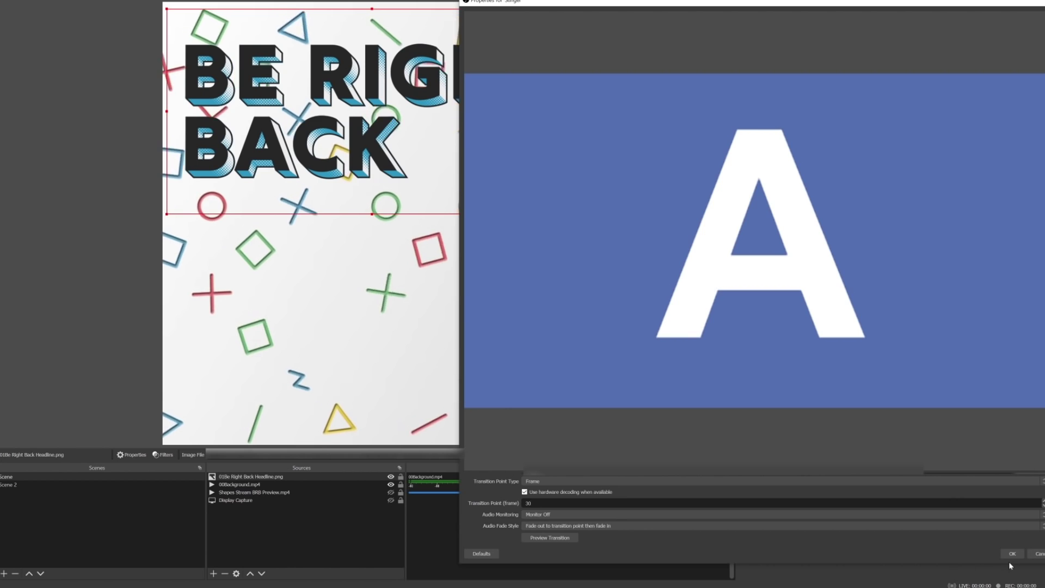
{"action": "left_click", "coordinate": [1012, 554]}
Switch between scenes to watch the Stinger video play into Scene 2
{"action": "left_click", "coordinate": [38, 486]}
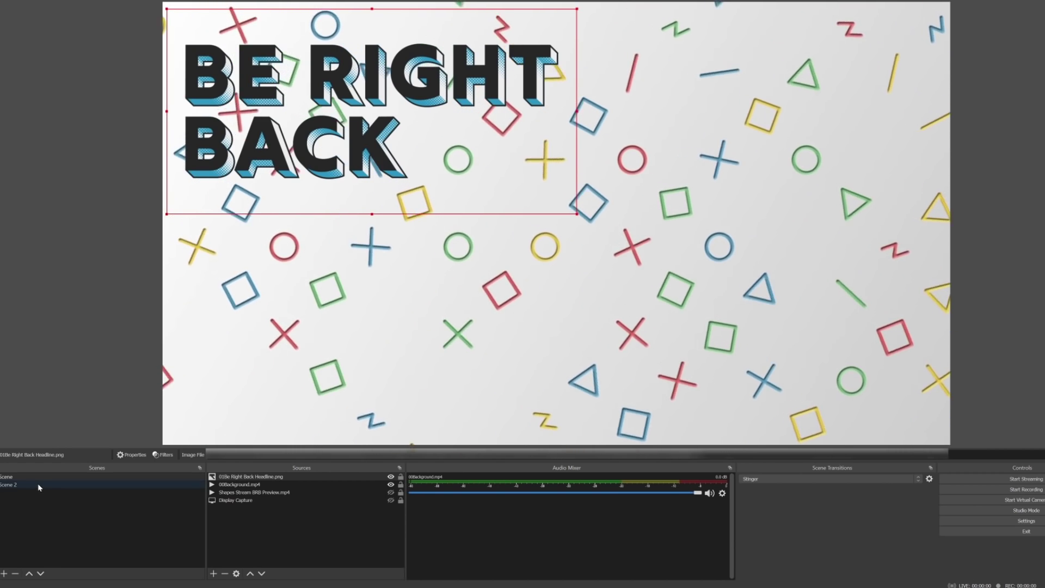
{"action": "left_click", "coordinate": [38, 484]}
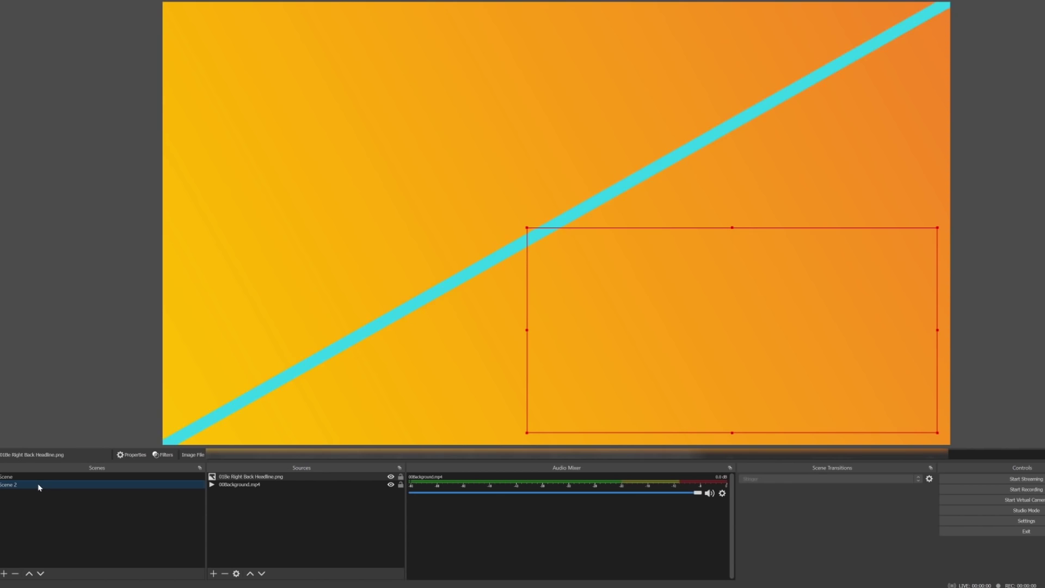